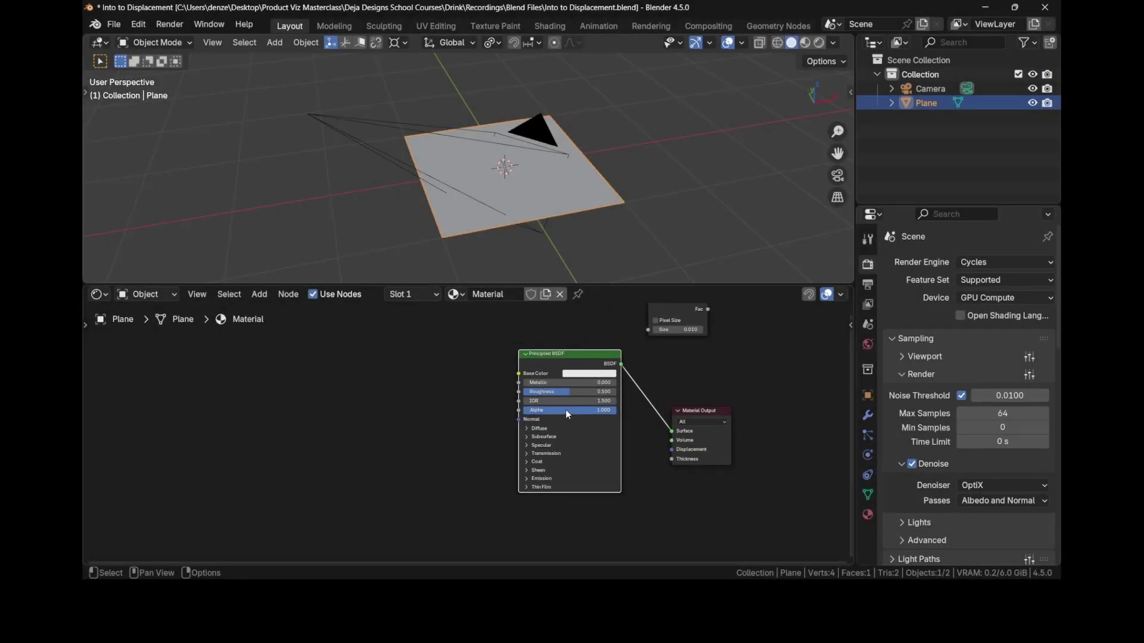
Step: Bring height_map_eg from the Blend Files folder into the plane's material as an image texture node beside the Principled BSDF
{"action": "scroll", "coordinate": [566, 409], "scroll_direction": "up", "scroll_amount": 1}
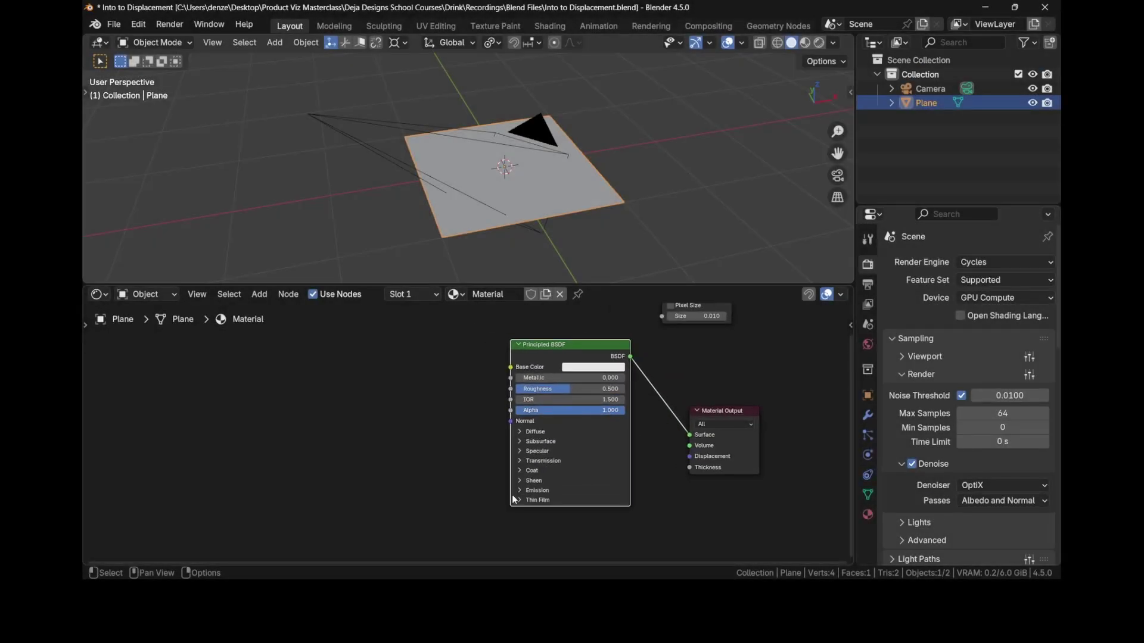
{"action": "key", "text": "alt+Tab"}
{"action": "left_click", "coordinate": [411, 141]}
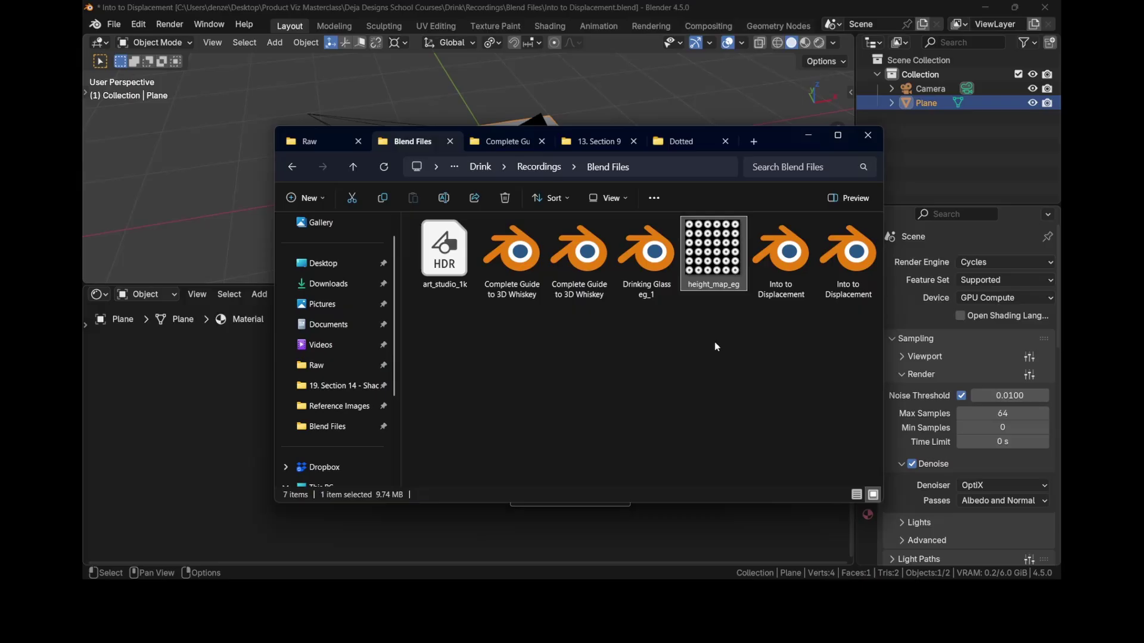
{"action": "left_click_drag", "start_coordinate": [703, 261], "coordinate": [210, 448]}
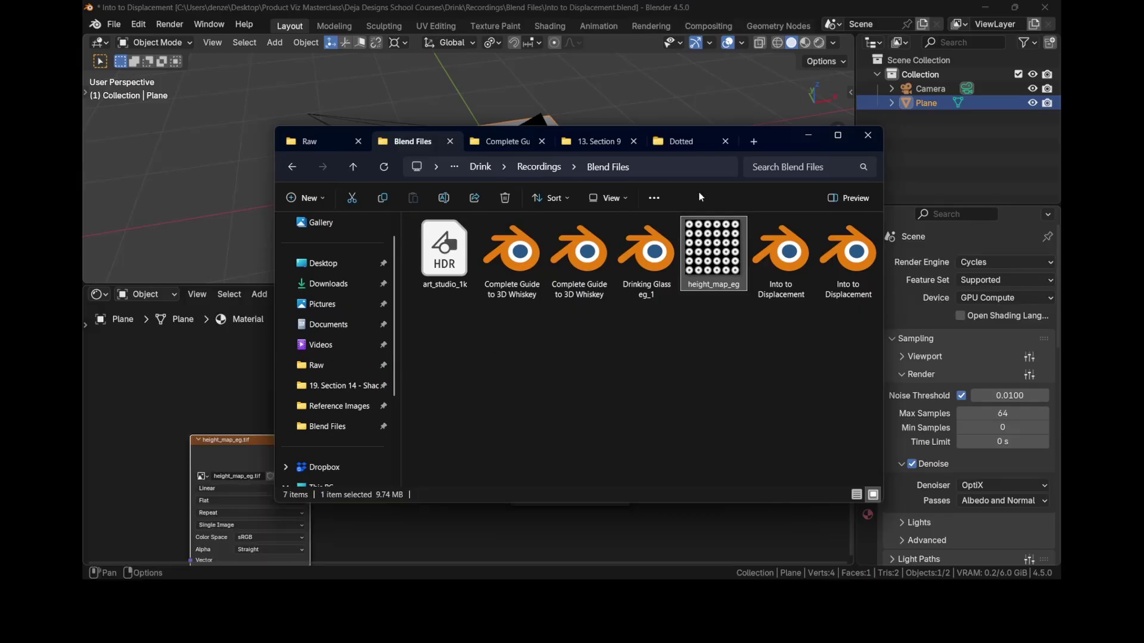
{"action": "left_click", "coordinate": [807, 137]}
{"action": "middle_click_drag", "start_coordinate": [573, 426], "coordinate": [622, 391]}
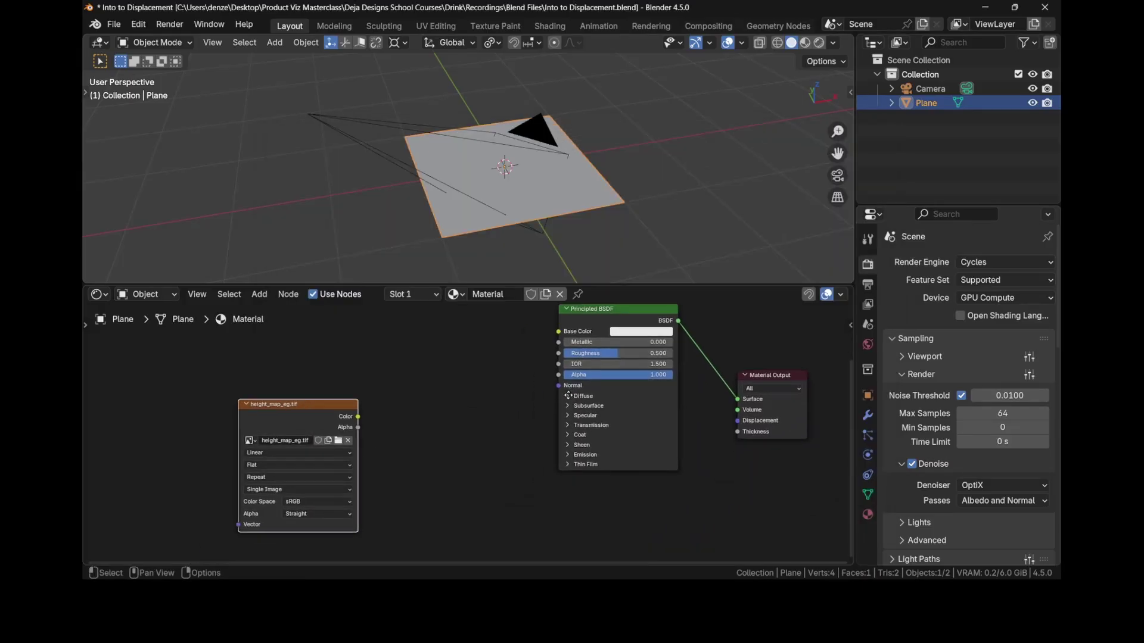
{"action": "left_click_drag", "start_coordinate": [288, 391], "coordinate": [416, 389]}
Step: Set the height map texture's color space to Non-Color and its interpolation to Smart
{"action": "scroll", "coordinate": [440, 427], "scroll_direction": "up", "scroll_amount": 2}
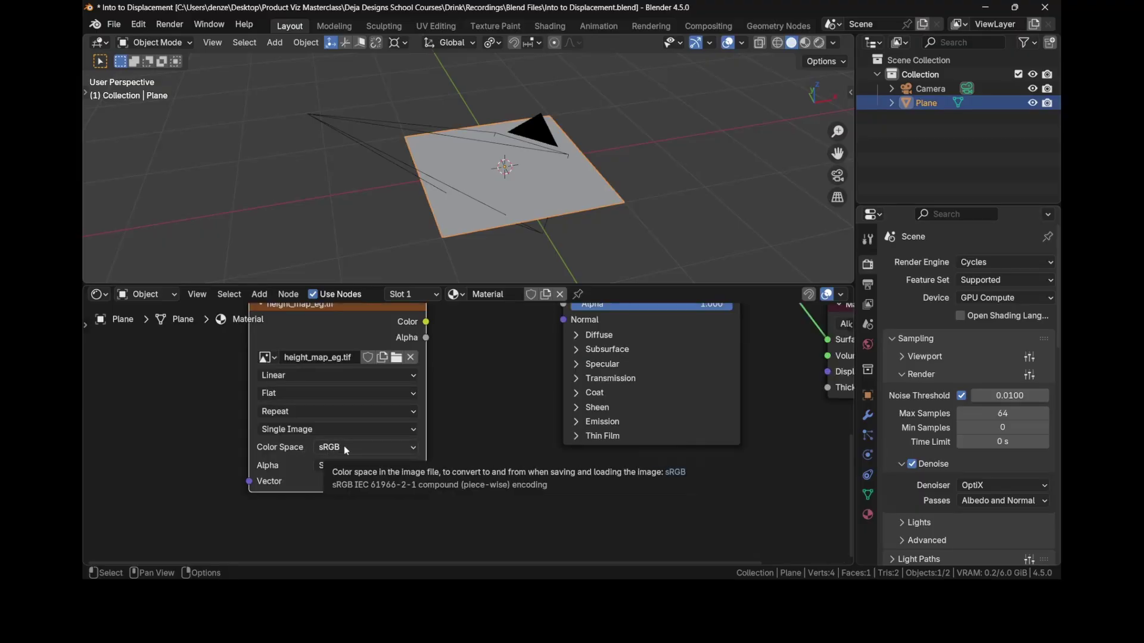
{"action": "left_click", "coordinate": [346, 448]}
{"action": "left_click", "coordinate": [494, 370]}
{"action": "scroll", "coordinate": [489, 409], "scroll_direction": "down", "scroll_amount": 1}
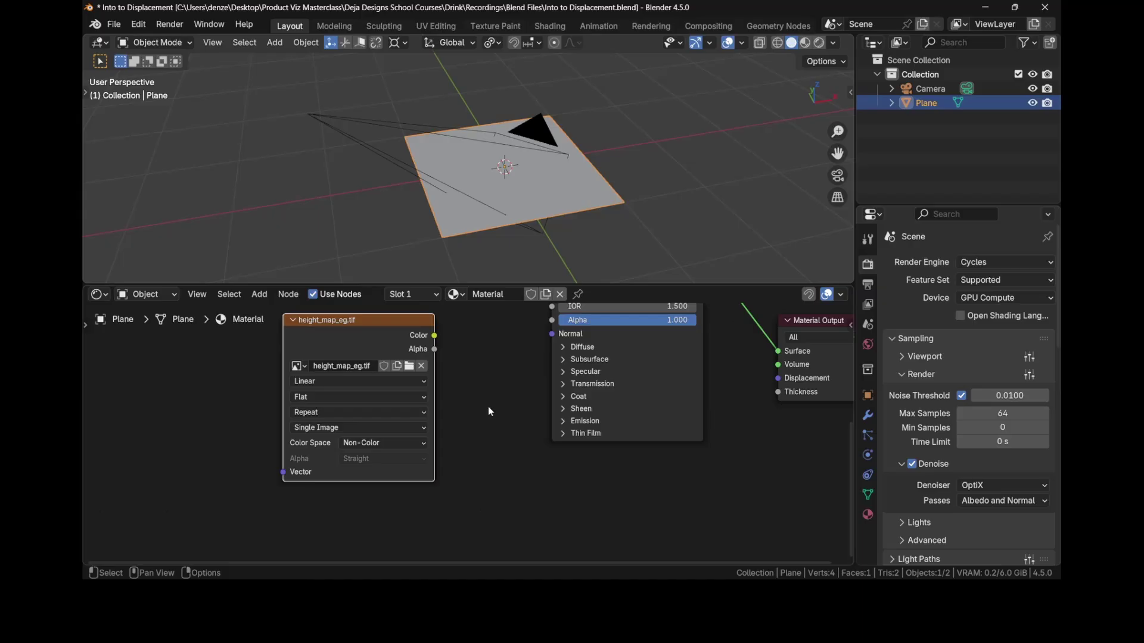
{"action": "middle_click_drag", "start_coordinate": [489, 411], "coordinate": [408, 422]}
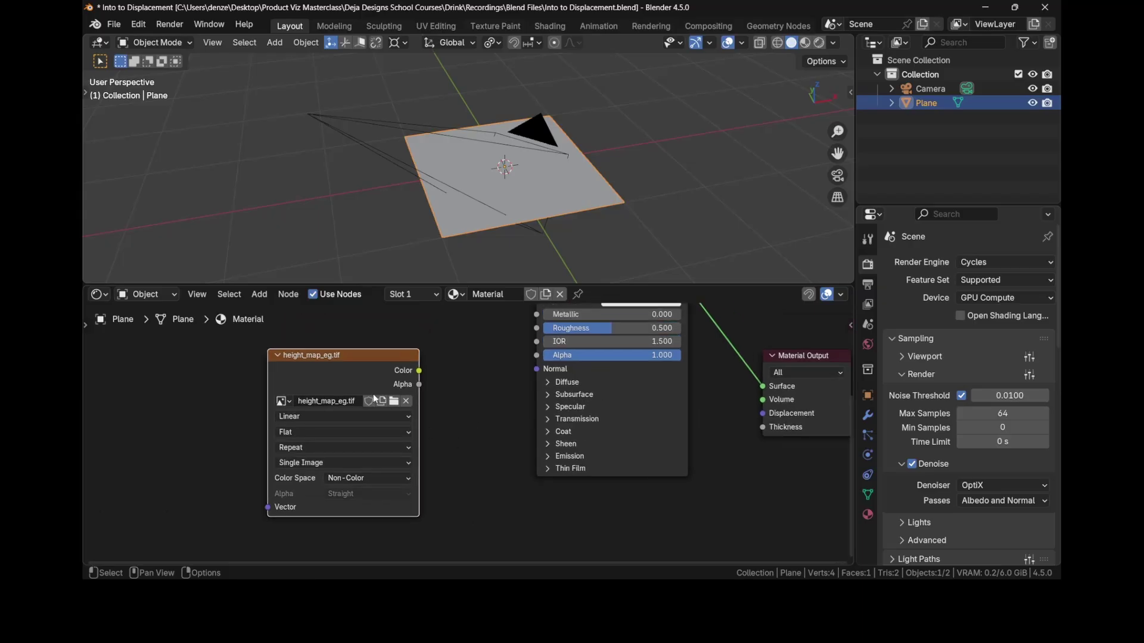
{"action": "left_click", "coordinate": [327, 417]}
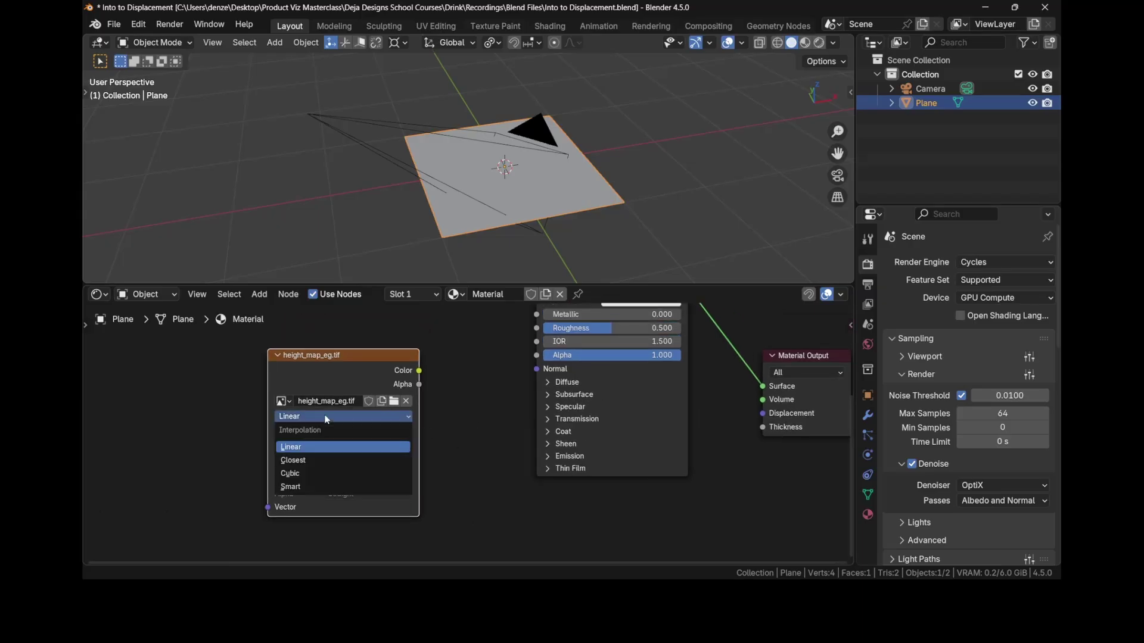
{"action": "left_click", "coordinate": [290, 487]}
{"action": "scroll", "coordinate": [432, 436], "scroll_direction": "down", "scroll_amount": 2}
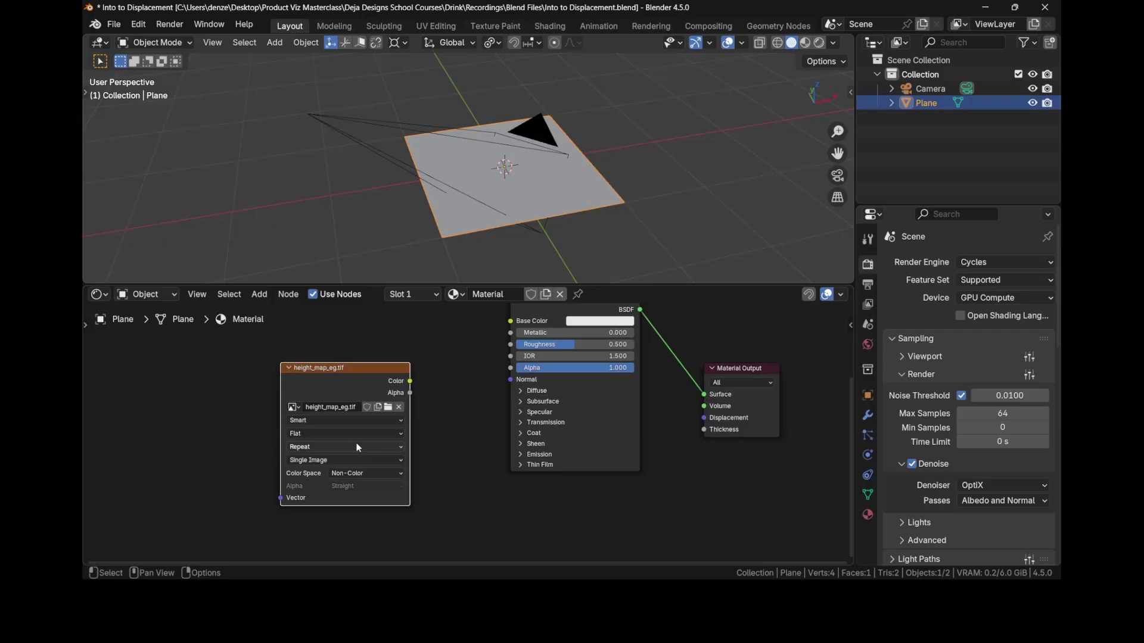
Step: Reposition the height map texture node and add Texture Coordinate and Mapping nodes feeding its Vector input from UV
{"action": "middle_click_drag", "start_coordinate": [430, 402], "coordinate": [432, 436]}
{"action": "left_click_drag", "start_coordinate": [345, 475], "coordinate": [373, 455]}
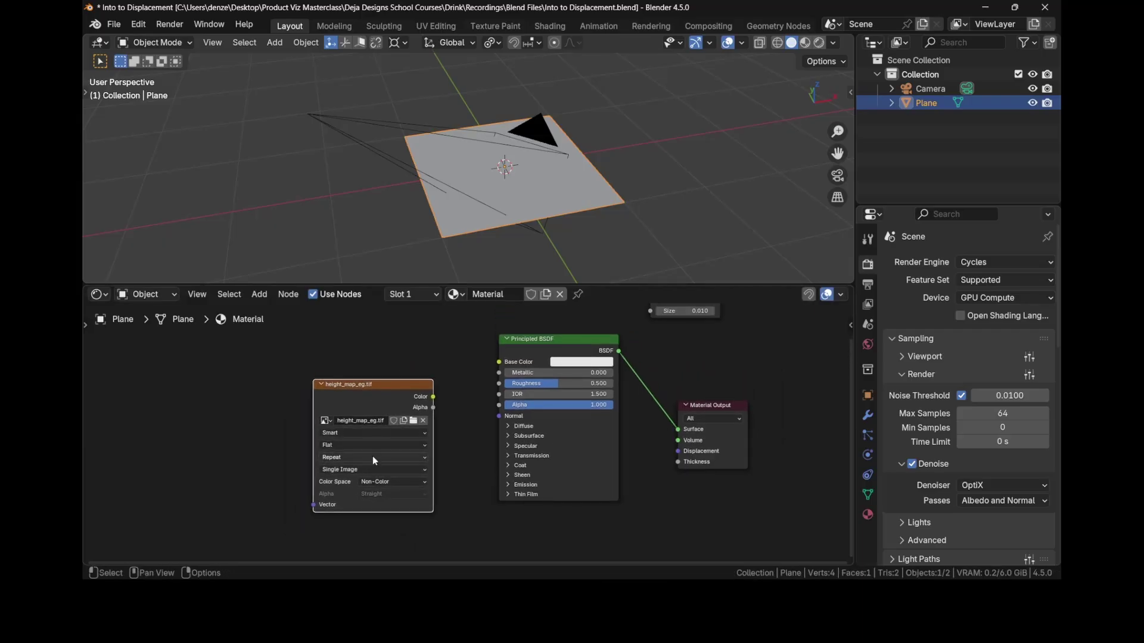
{"action": "left_click", "coordinate": [367, 433]}
{"action": "left_click", "coordinate": [354, 474]}
{"action": "key", "text": "ctrl+t"}
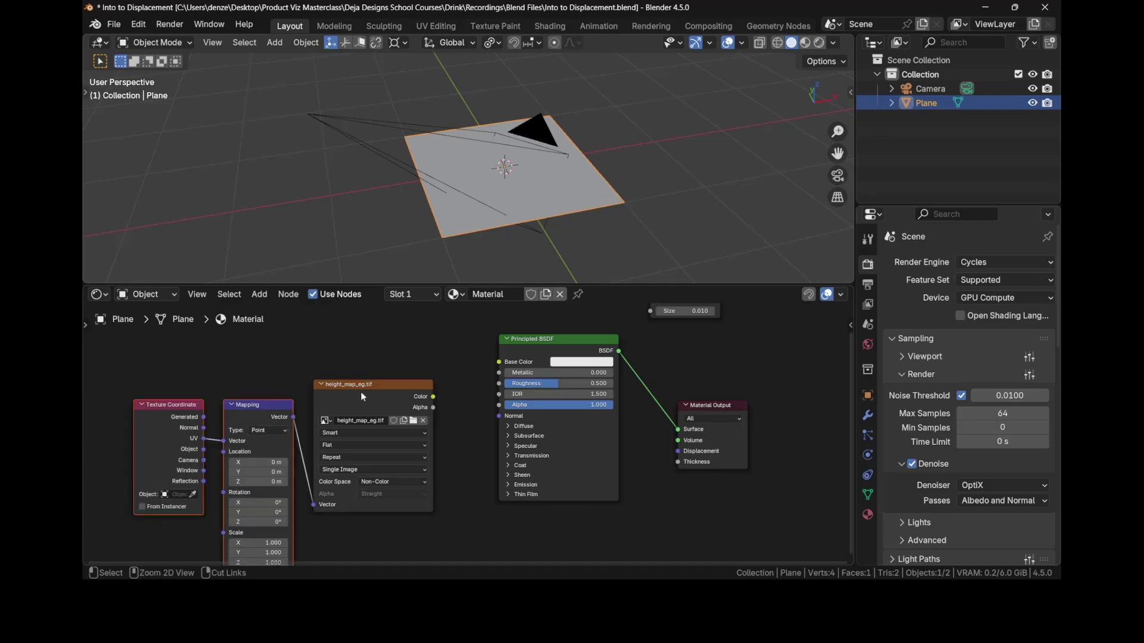
{"action": "scroll", "coordinate": [270, 407], "scroll_direction": "up", "scroll_amount": 1}
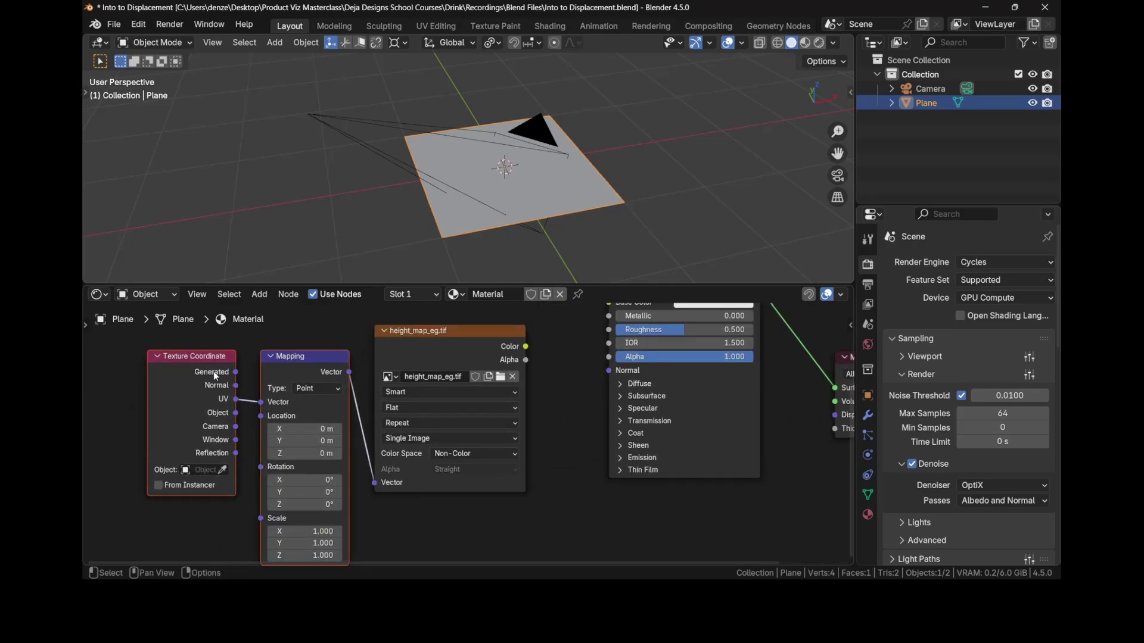
{"action": "scroll", "coordinate": [330, 362], "scroll_direction": "down", "scroll_amount": 3}
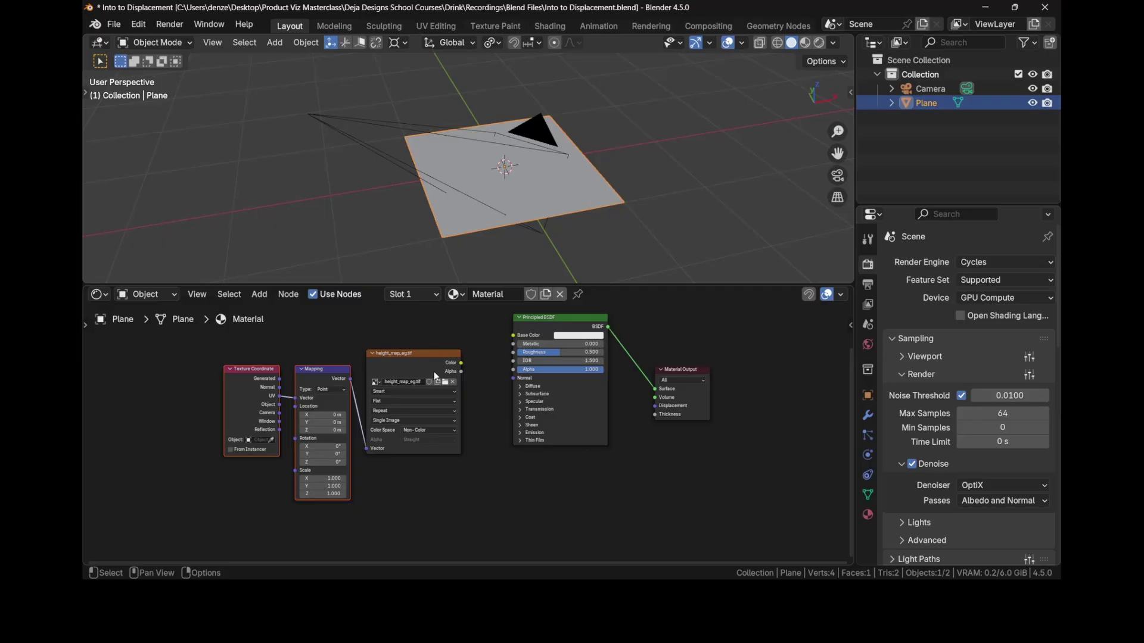
Step: Enlarge the node editor and add a vector Displacement node below the Principled BSDF
{"action": "left_click_drag", "start_coordinate": [632, 284], "coordinate": [633, 248]}
{"action": "scroll", "coordinate": [578, 405], "scroll_direction": "up", "scroll_amount": 2}
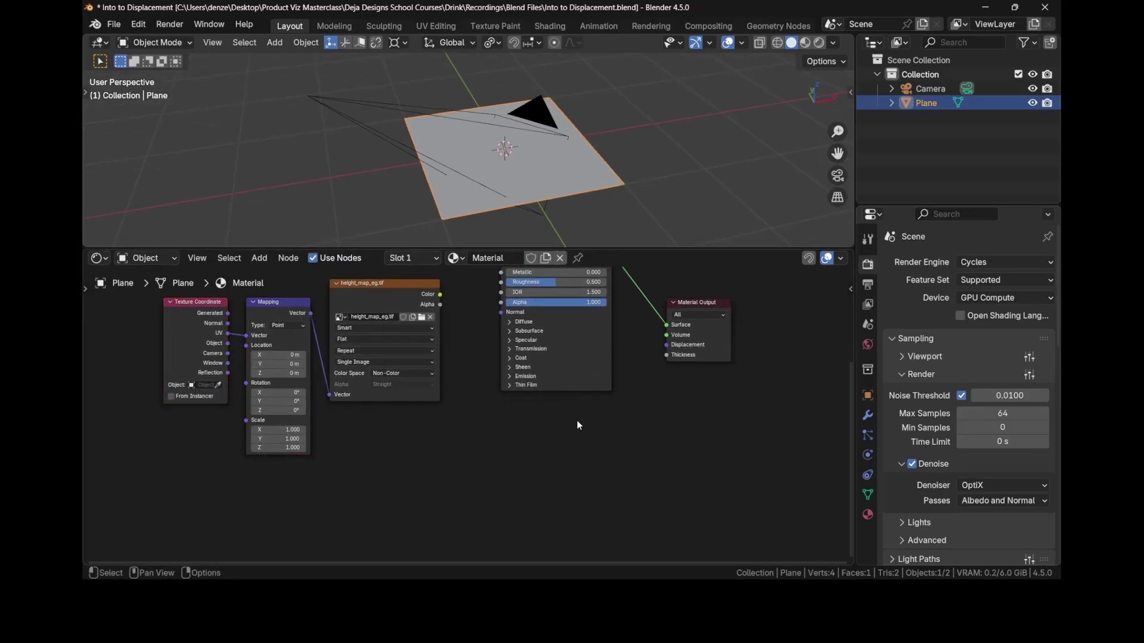
{"action": "key", "text": "shift+a"}
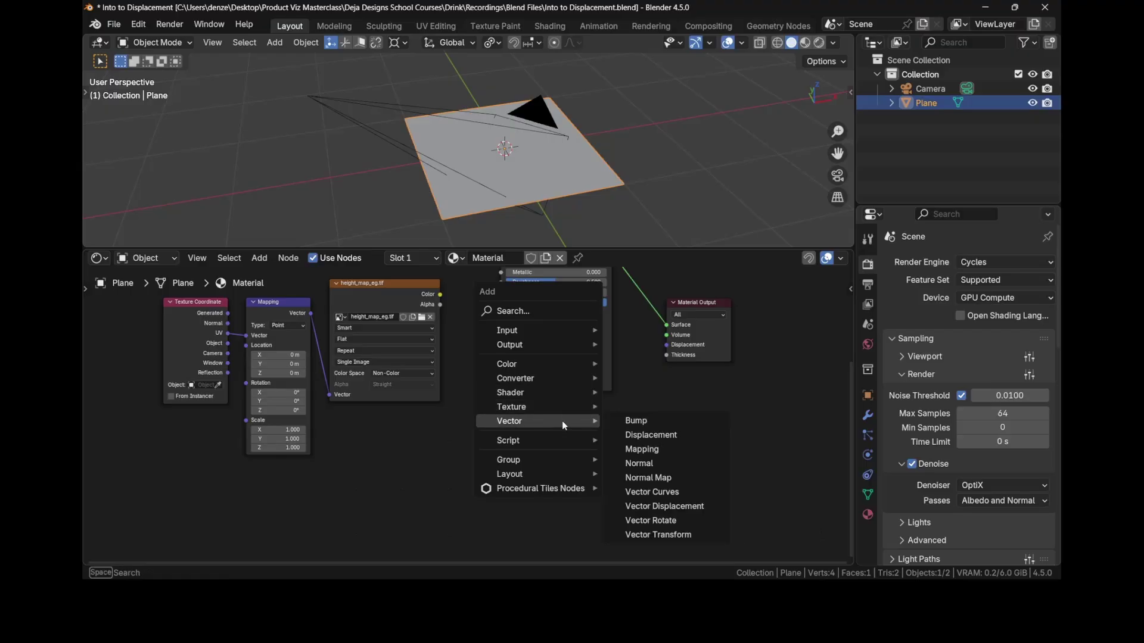
{"action": "left_click", "coordinate": [643, 435]}
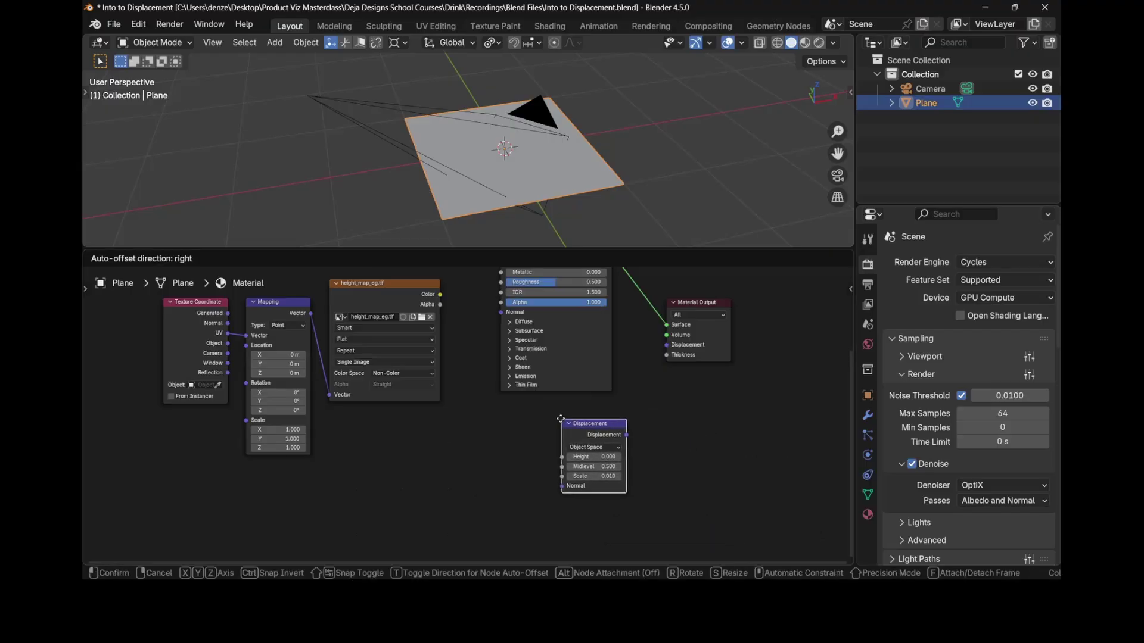
{"action": "left_click", "coordinate": [554, 416]}
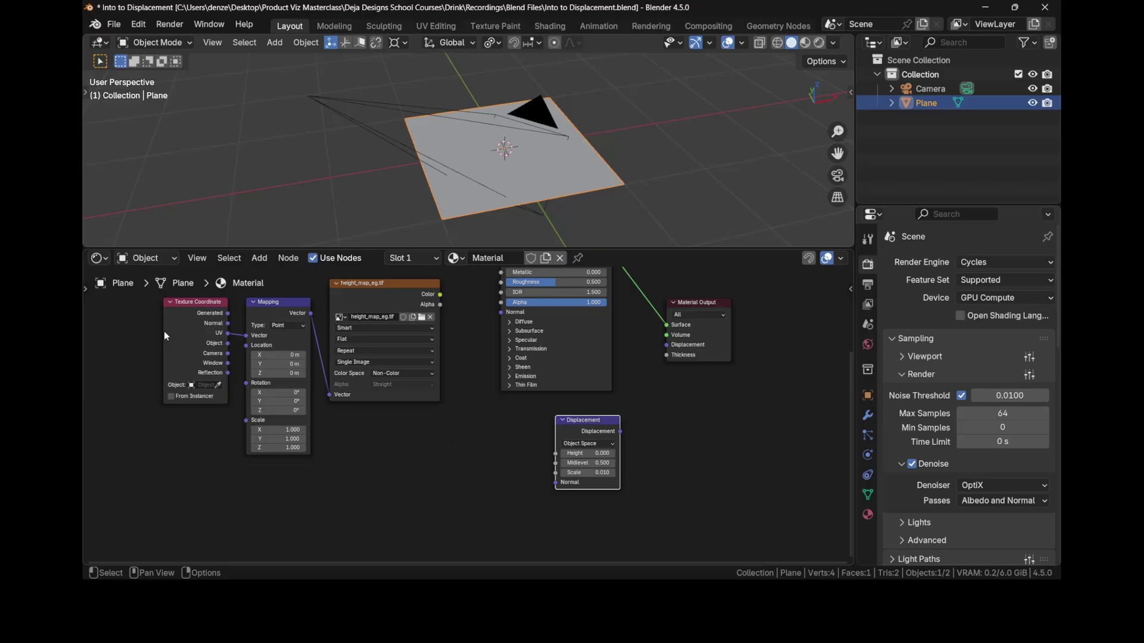
Step: Move the Texture Coordinate, Mapping and height map nodes together down beside the Displacement node
{"action": "left_click_drag", "start_coordinate": [163, 331], "coordinate": [428, 306]}
{"action": "key", "text": "g"}
{"action": "left_click", "coordinate": [531, 423]}
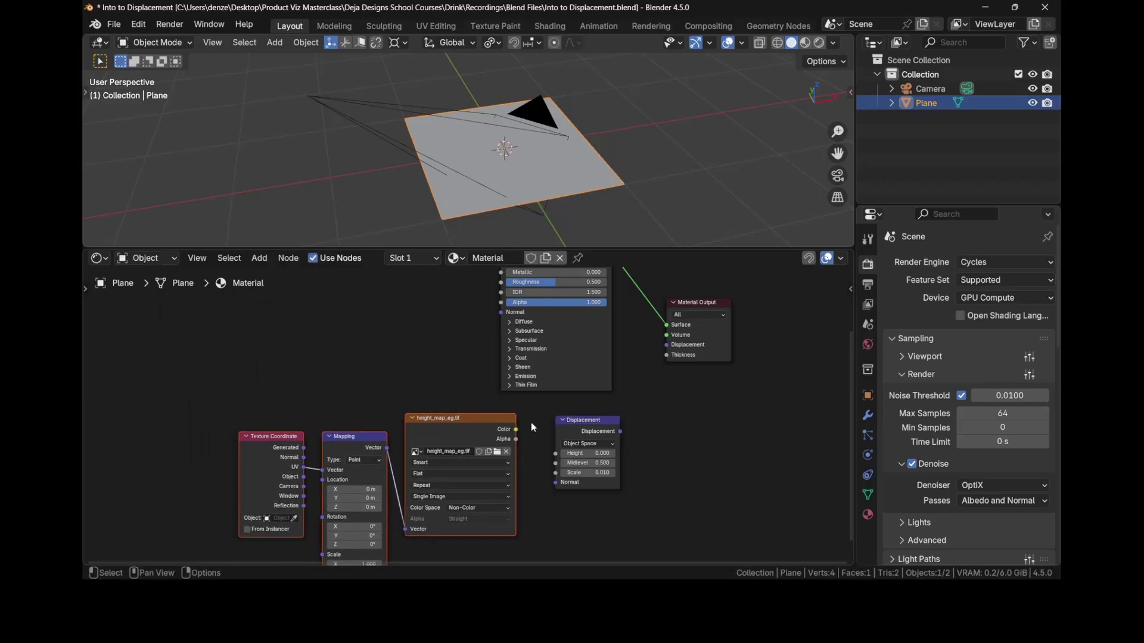
Step: Link the height map's Color to the Displacement node's Height, and its Displacement output to the Material Output's Displacement input
{"action": "scroll", "coordinate": [544, 443], "scroll_direction": "up", "scroll_amount": 2}
{"action": "left_click_drag", "start_coordinate": [491, 401], "coordinate": [500, 388]}
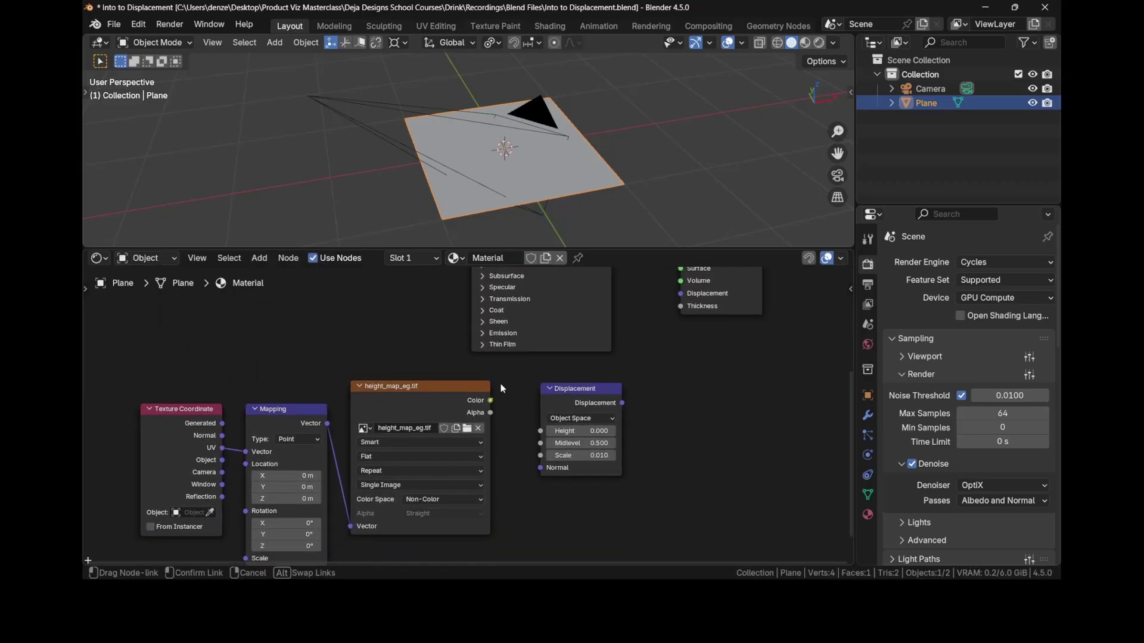
{"action": "left_click_drag", "start_coordinate": [522, 428], "coordinate": [532, 428]}
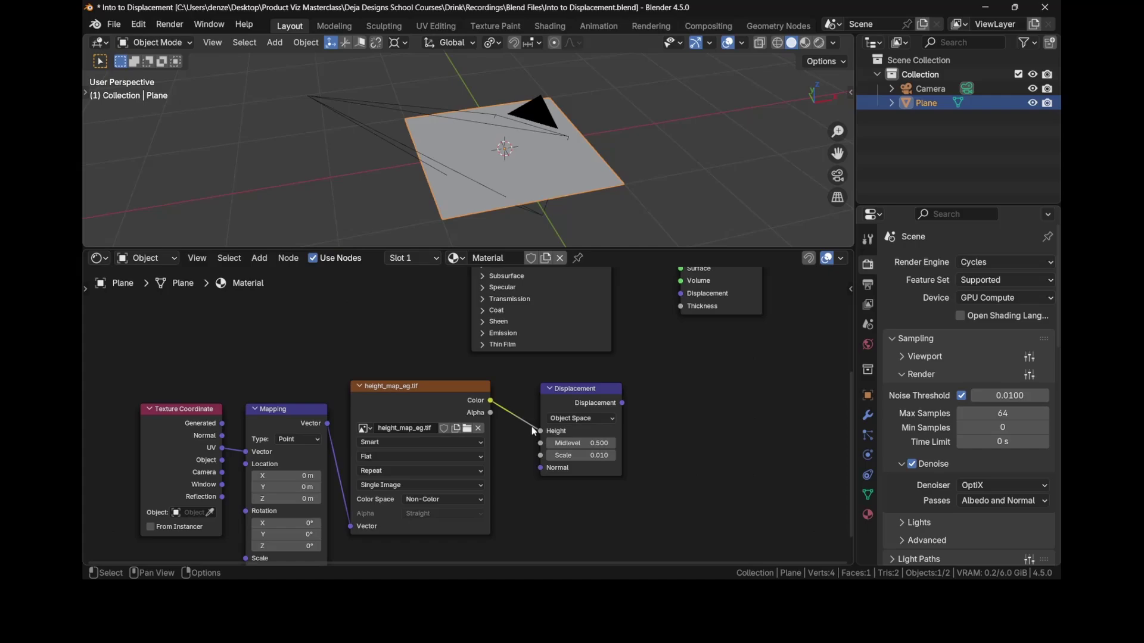
{"action": "scroll", "coordinate": [544, 432], "scroll_direction": "down", "scroll_amount": 1}
{"action": "middle_click_drag", "start_coordinate": [615, 406], "coordinate": [588, 438]}
{"action": "left_click_drag", "start_coordinate": [583, 438], "coordinate": [638, 344]}
{"action": "scroll", "coordinate": [652, 389], "scroll_direction": "down", "scroll_amount": 1}
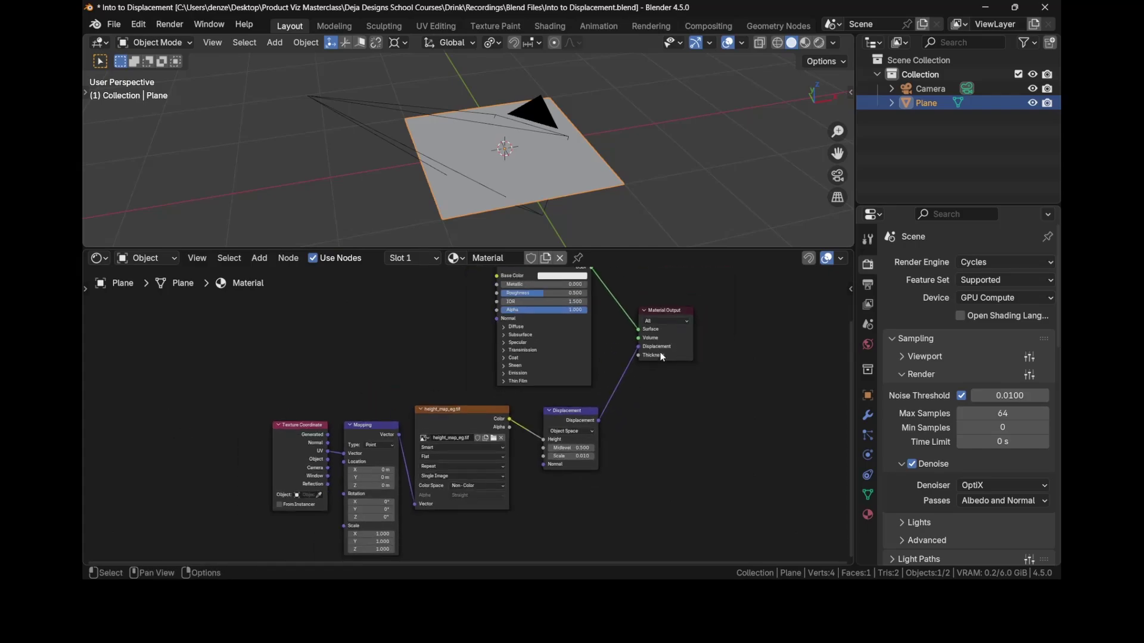
Step: Enlarge the 3D viewport and switch it to rendered shading
{"action": "left_click_drag", "start_coordinate": [663, 250], "coordinate": [656, 308]}
{"action": "key", "text": "z"}
{"action": "left_click", "coordinate": [634, 162]}
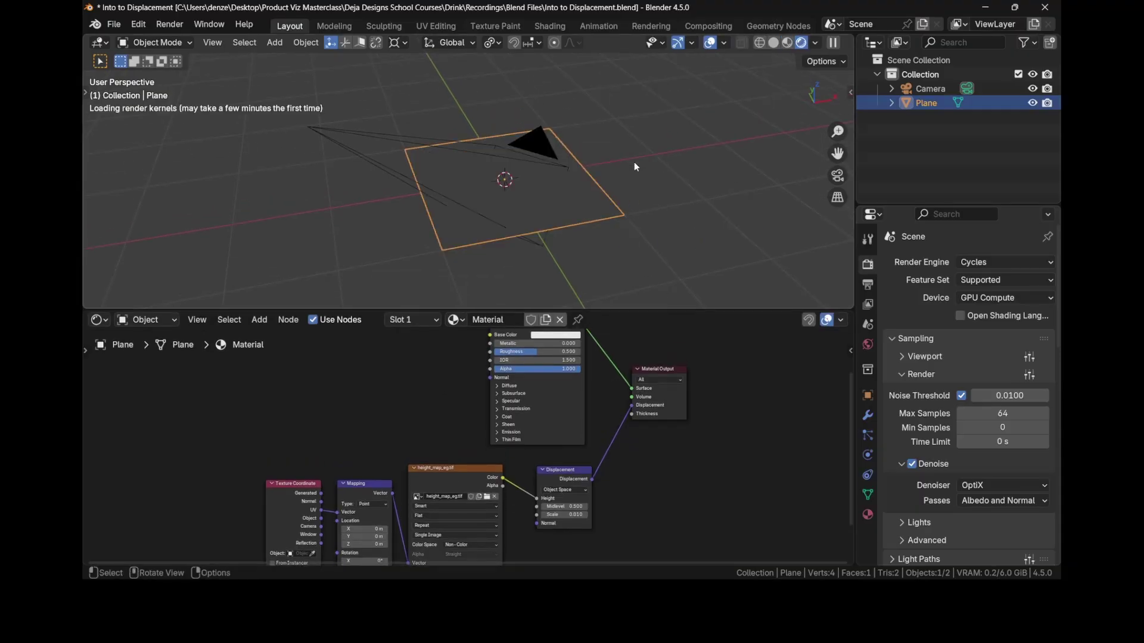
Step: Use a Sky Texture as the color of the world background
{"action": "left_click", "coordinate": [869, 345]}
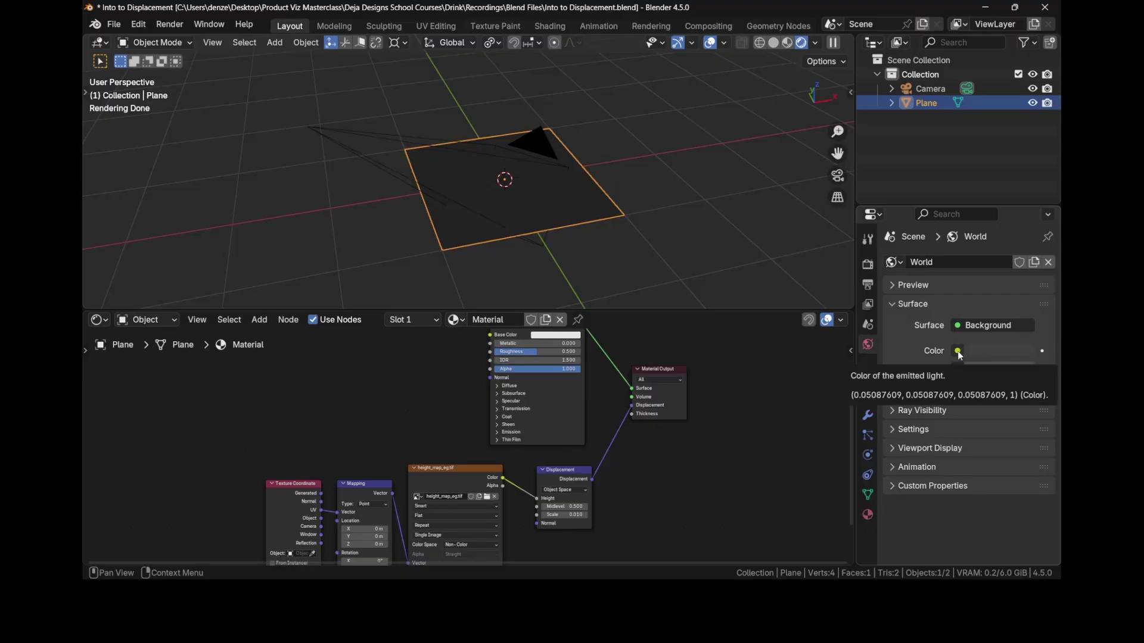
{"action": "left_click", "coordinate": [958, 351]}
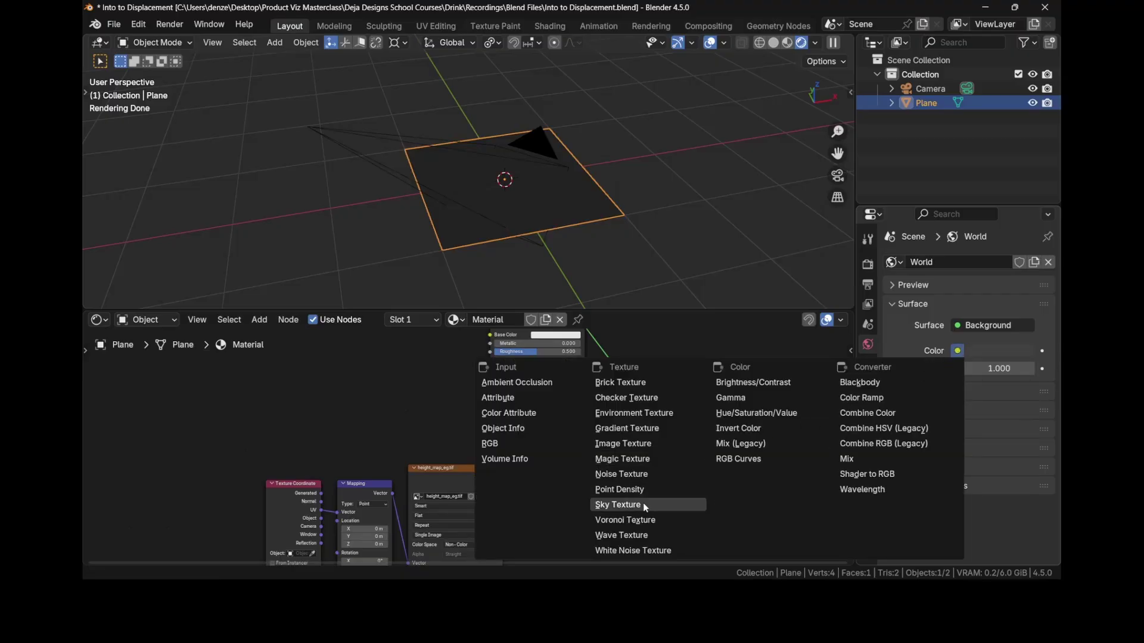
{"action": "left_click", "coordinate": [618, 504]}
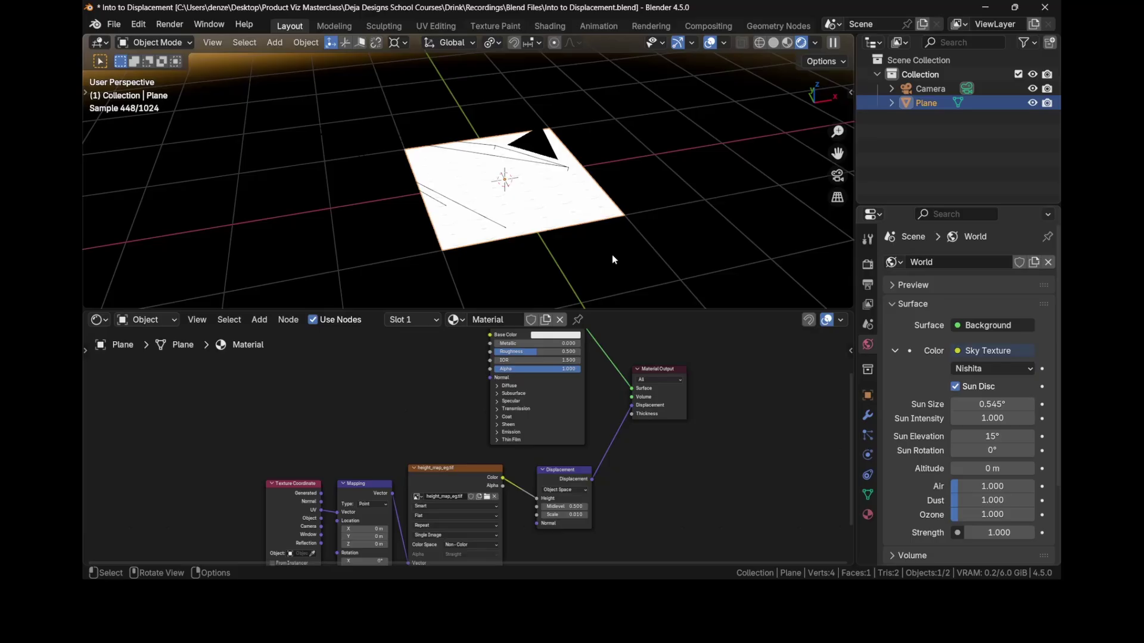
Step: Set the world background strength to 0.3 and the sky's sun intensity to 0.3
{"action": "scroll", "coordinate": [998, 453], "scroll_direction": "down", "scroll_amount": 4}
{"action": "left_click", "coordinate": [999, 441]}
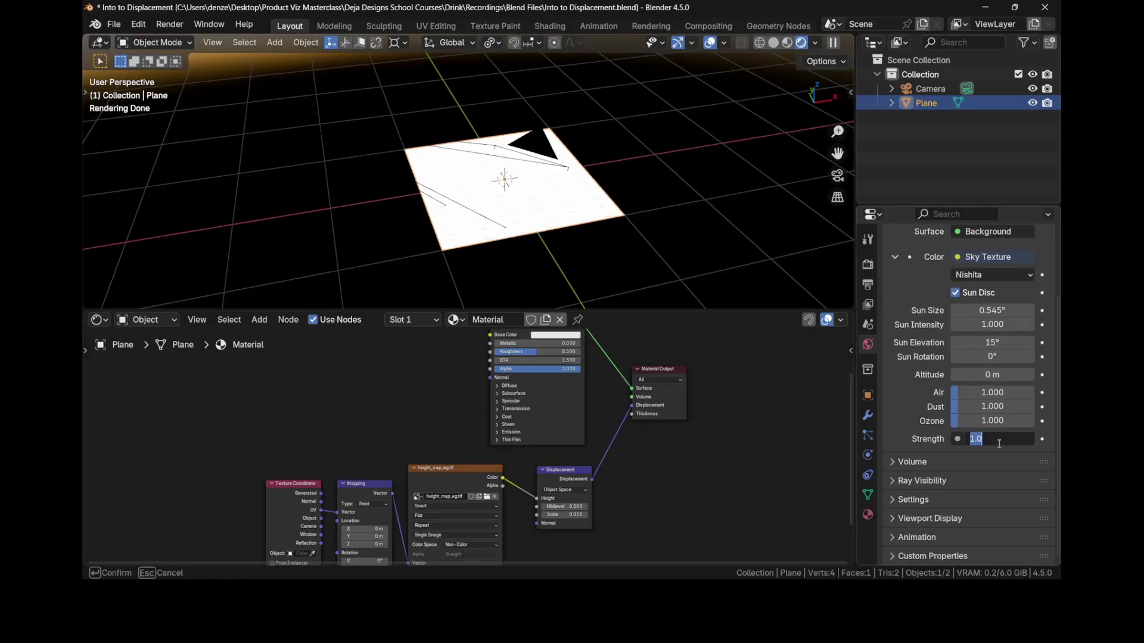
{"action": "type", "text": "0.3"}
{"action": "key", "text": "Return"}
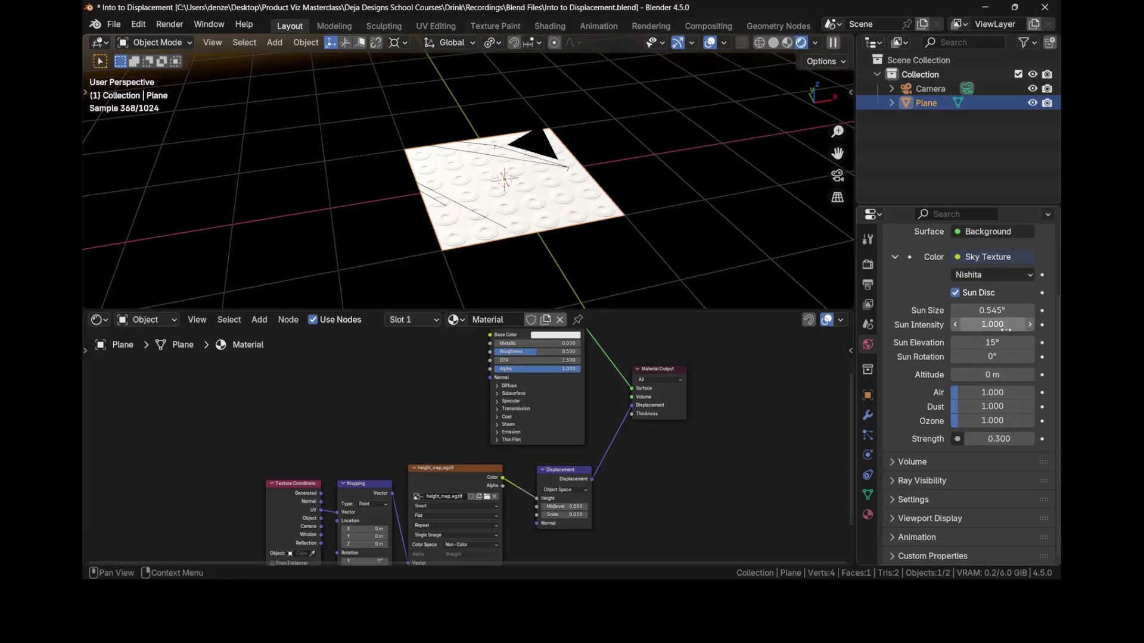
{"action": "left_click", "coordinate": [1005, 325]}
{"action": "type", "text": "0.3"}
{"action": "key", "text": "Return"}
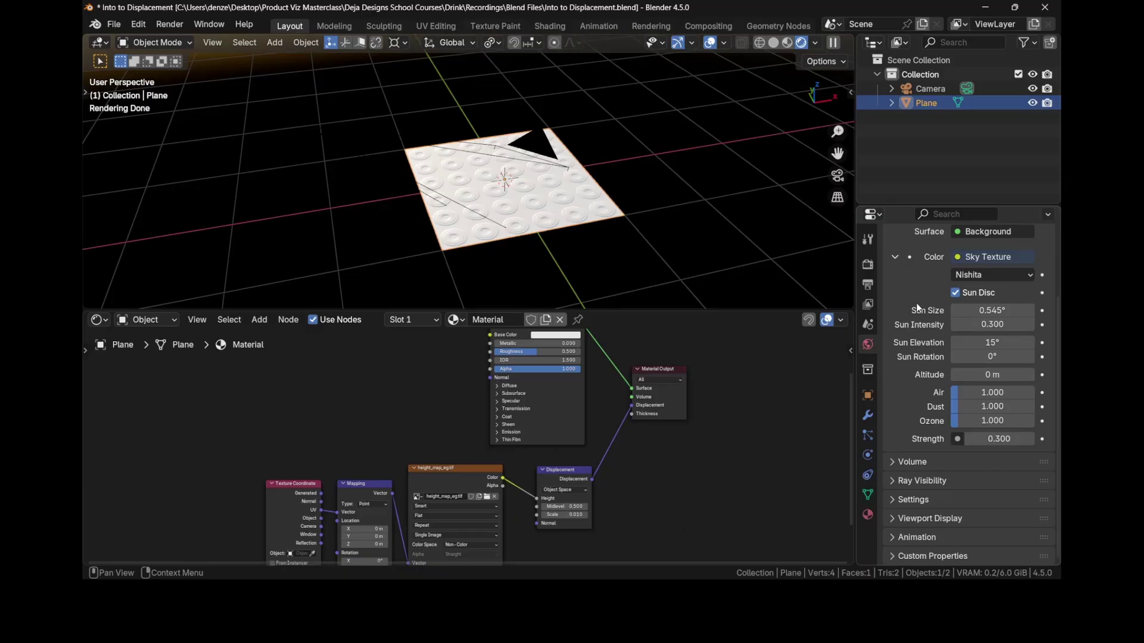
Step: Preview the height map texture directly on the plane, and restore the Principled BSDF as the surface shader
{"action": "scroll", "coordinate": [541, 205], "scroll_direction": "up", "scroll_amount": 3}
{"action": "middle_click_drag", "start_coordinate": [540, 204], "coordinate": [592, 205], "text": "shift"}
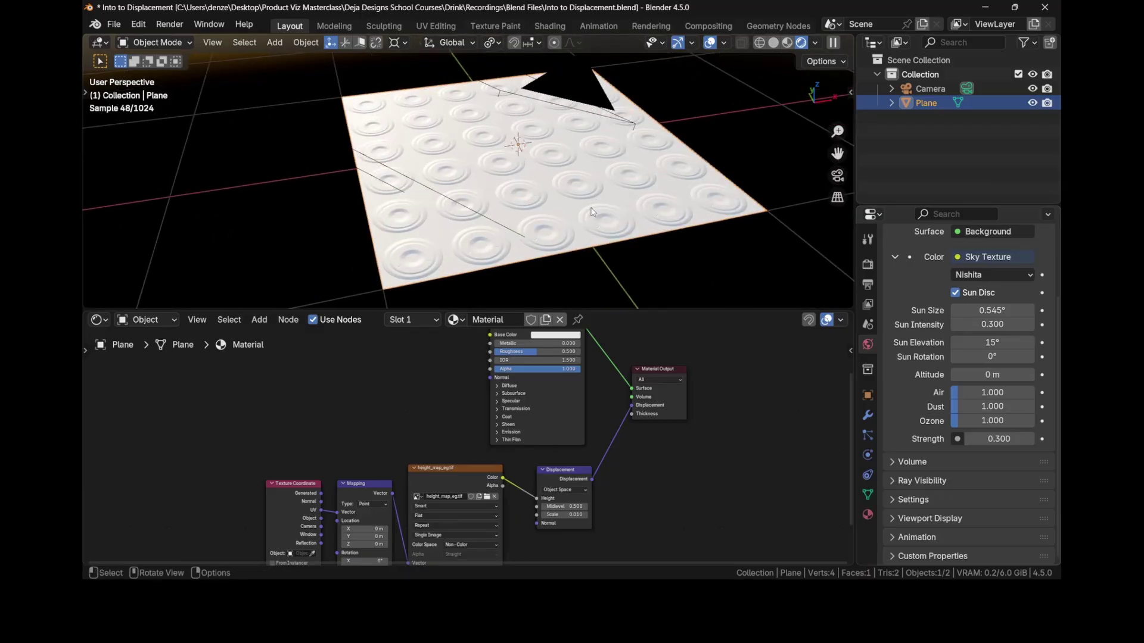
{"action": "left_click", "coordinate": [463, 477], "text": "ctrl+shift"}
{"action": "scroll", "coordinate": [477, 179], "scroll_direction": "up", "scroll_amount": 4}
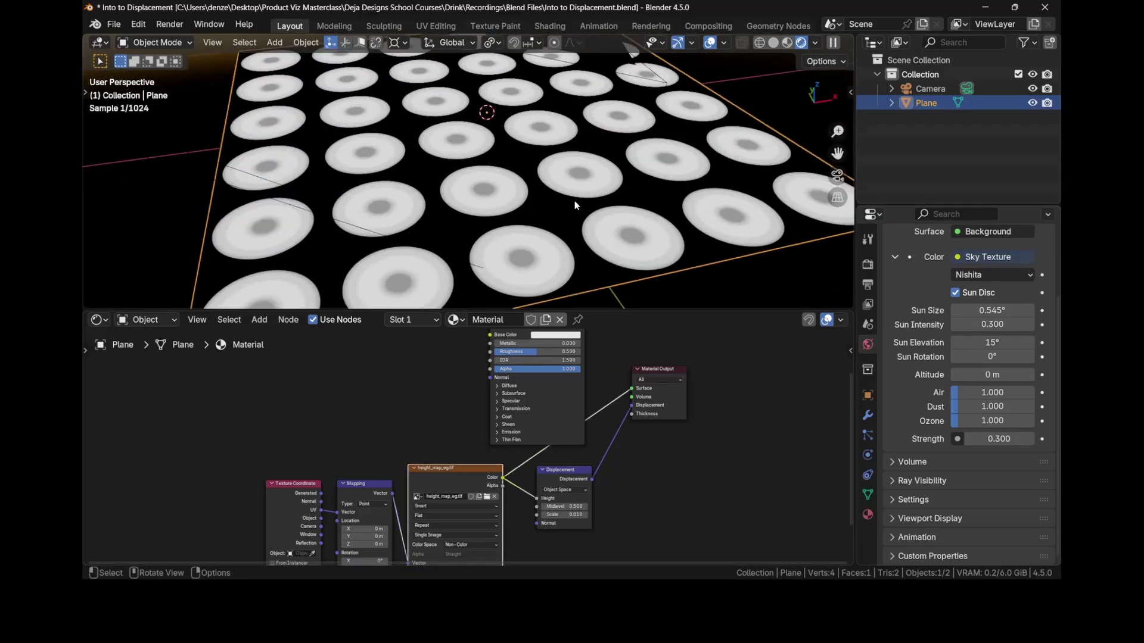
{"action": "scroll", "coordinate": [563, 360], "scroll_direction": "down", "scroll_amount": 2}
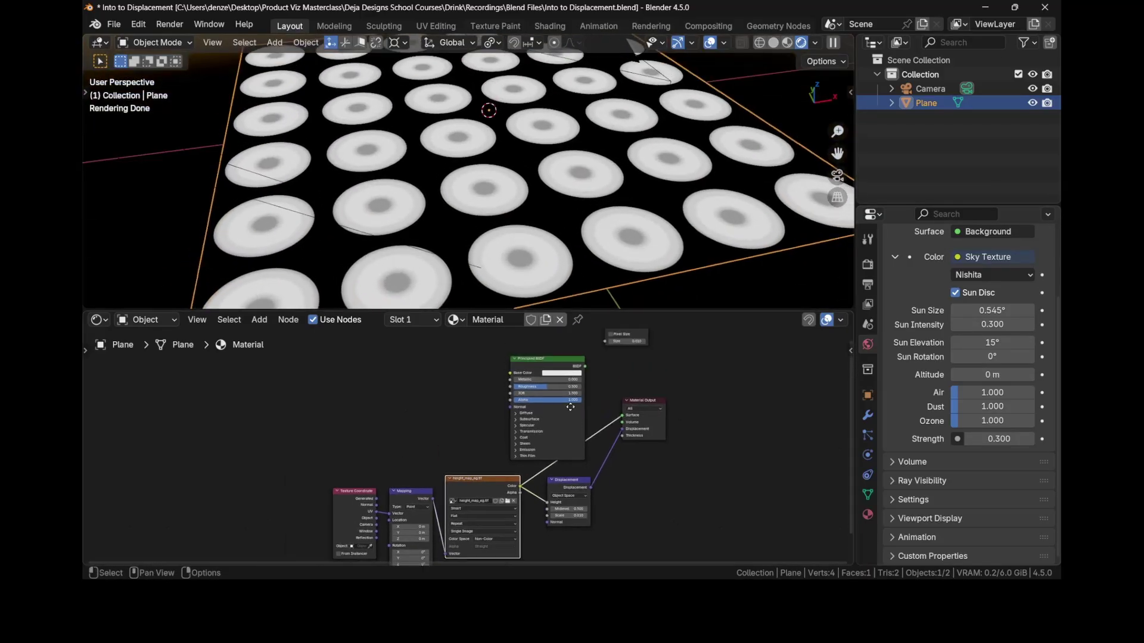
{"action": "left_click", "coordinate": [554, 363], "text": "ctrl+shift"}
Step: Check the plane's face and vertex counts in Edit Mode and return to Object Mode
{"action": "middle_click_drag", "start_coordinate": [539, 235], "coordinate": [602, 197]}
{"action": "key", "text": "Tab"}
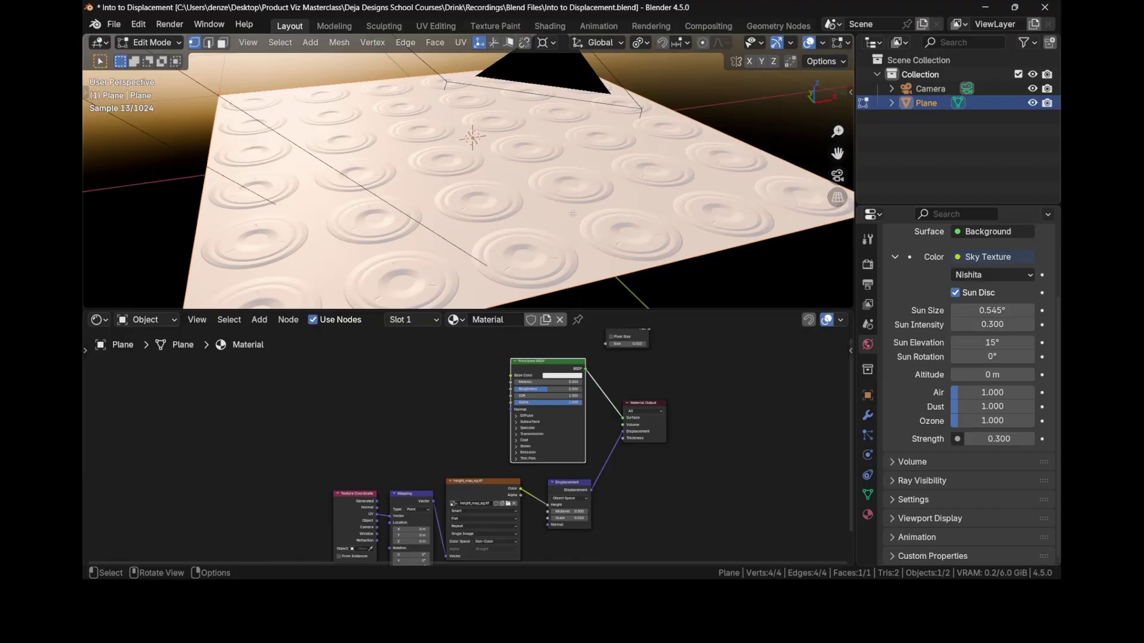
{"action": "scroll", "coordinate": [396, 162], "scroll_direction": "down", "scroll_amount": 2}
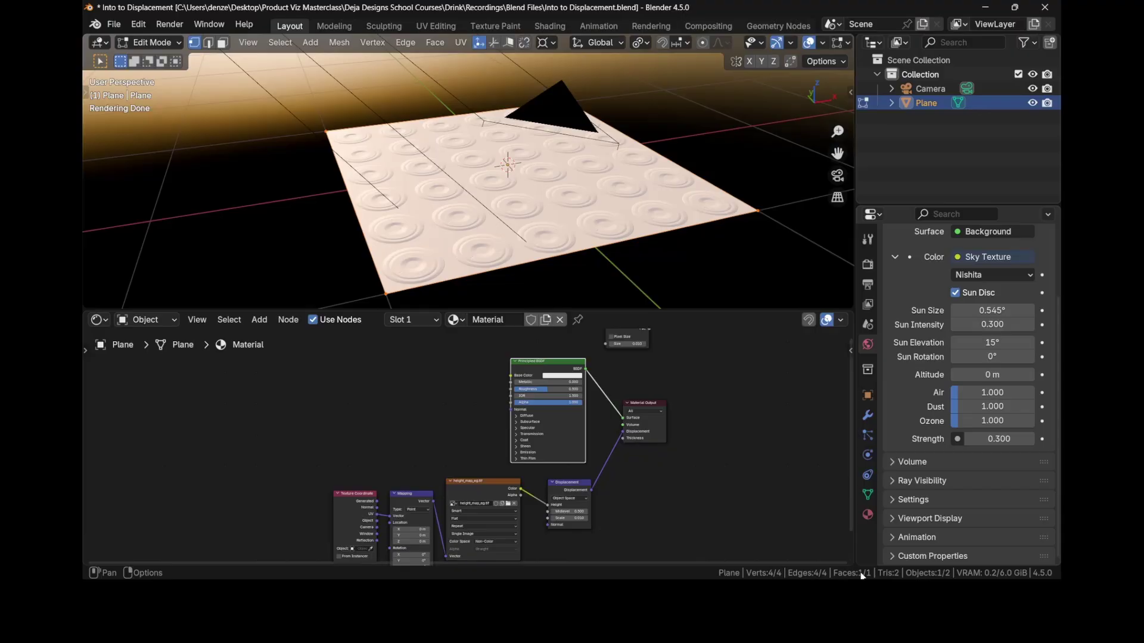
{"action": "key", "text": "Tab"}
{"action": "middle_click_drag", "start_coordinate": [564, 227], "coordinate": [566, 221]}
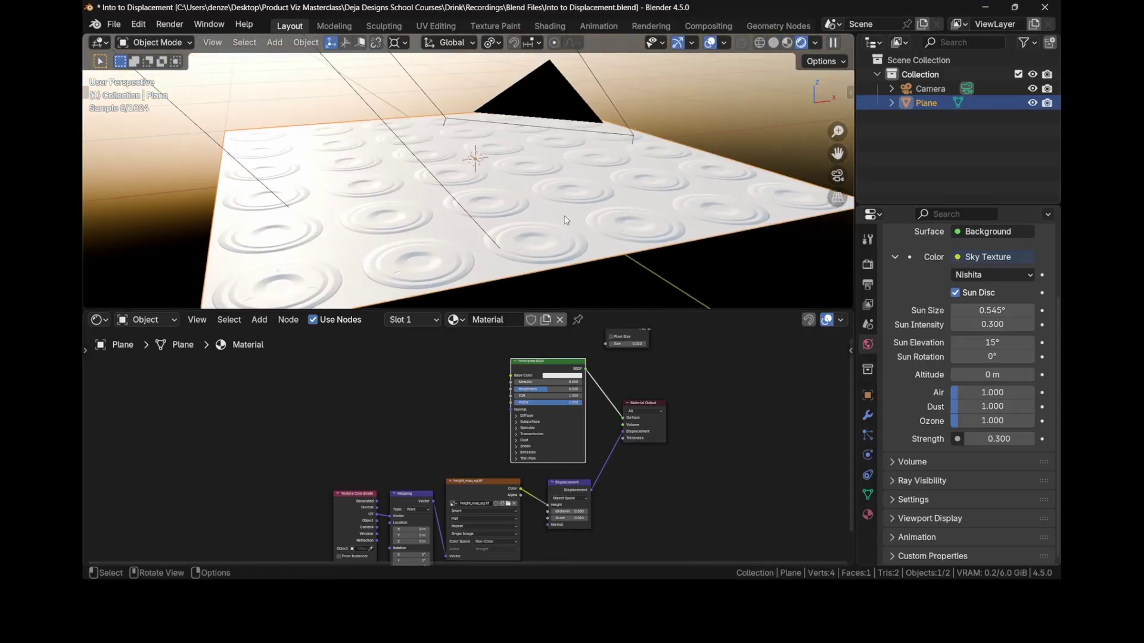
Step: Add a Subdivision Surface modifier to the plane, set it to Simple and turn off Optimal Display
{"action": "left_click", "coordinate": [868, 415]}
{"action": "left_click", "coordinate": [904, 262]}
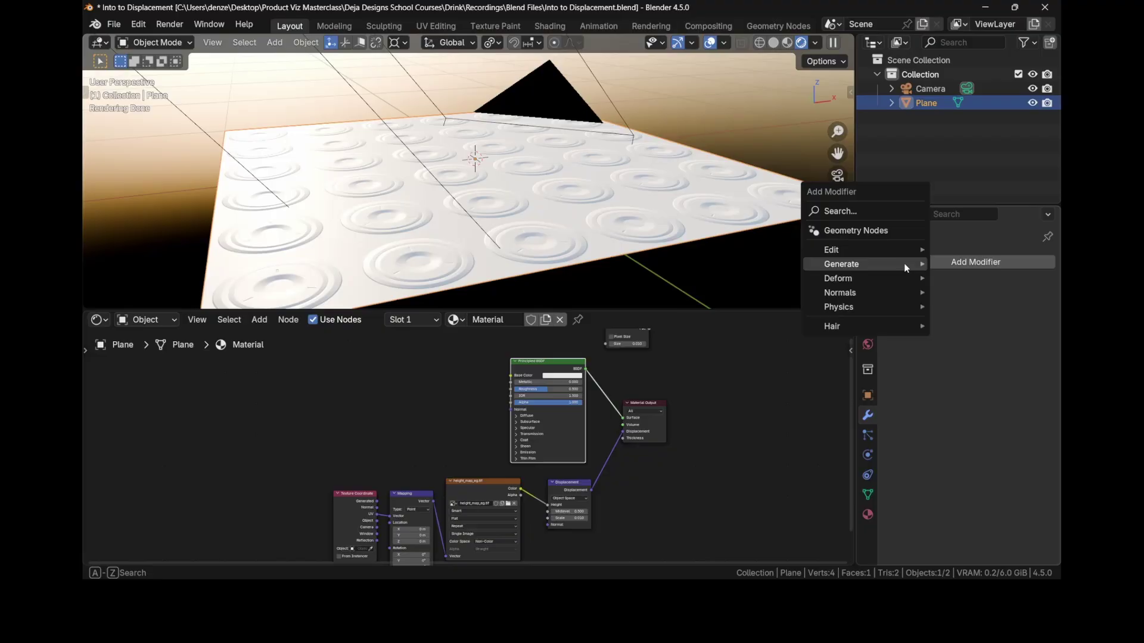
{"action": "mouse_move", "coordinate": [911, 264]}
{"action": "left_click", "coordinate": [999, 450]}
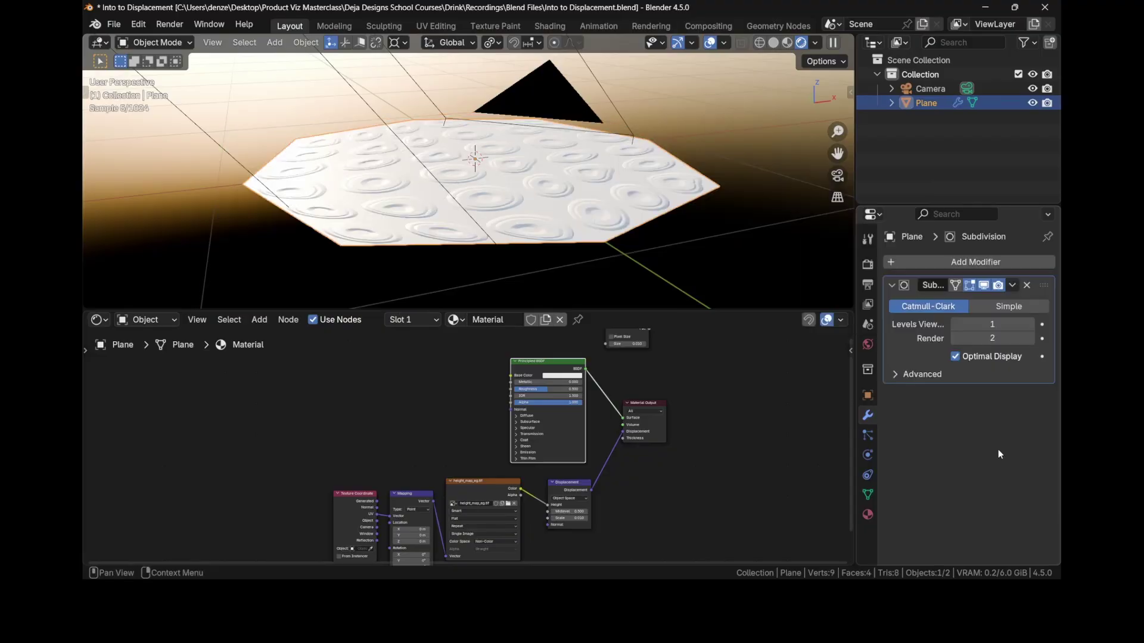
{"action": "left_click", "coordinate": [982, 312]}
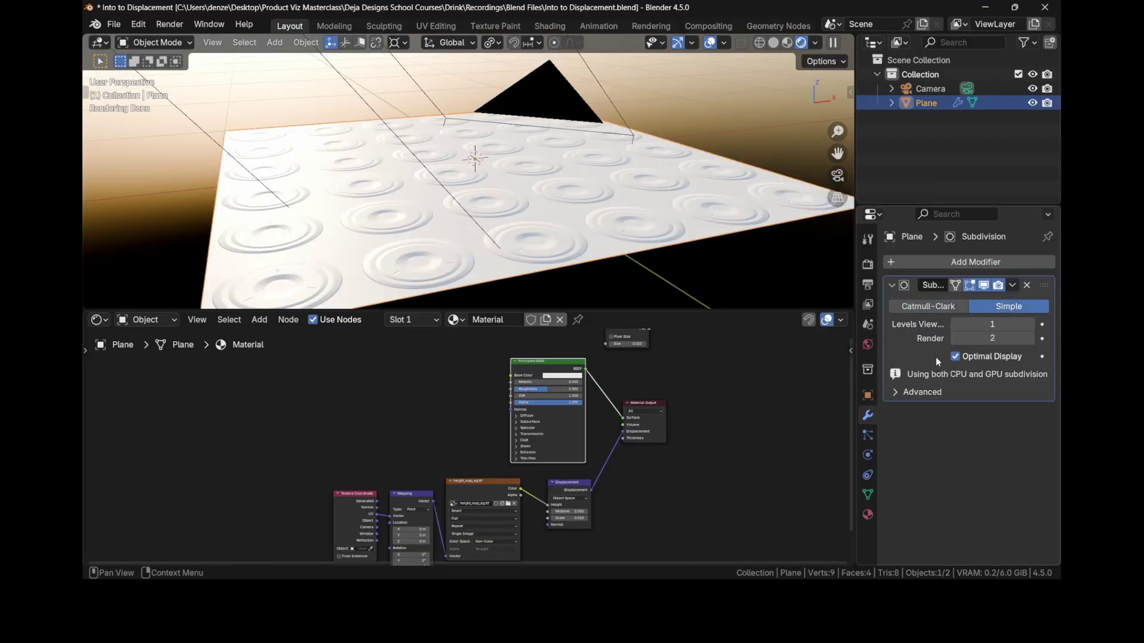
{"action": "left_click", "coordinate": [955, 356]}
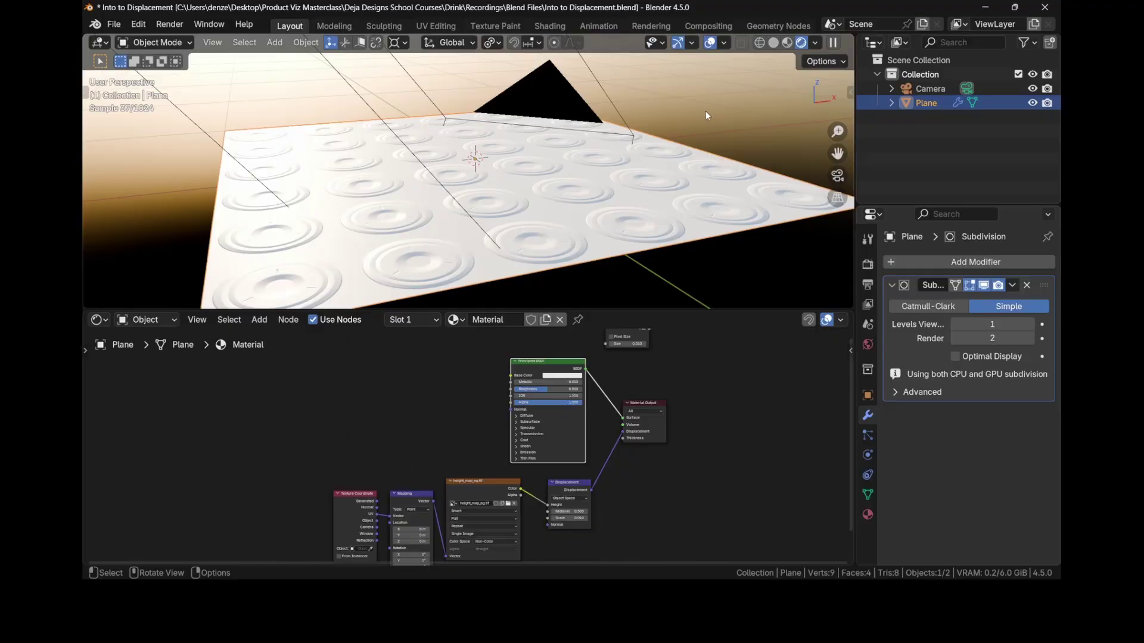
Step: Show the wireframe overlay and raise the plane's viewport subdivision level to 6
{"action": "left_click", "coordinate": [723, 43]}
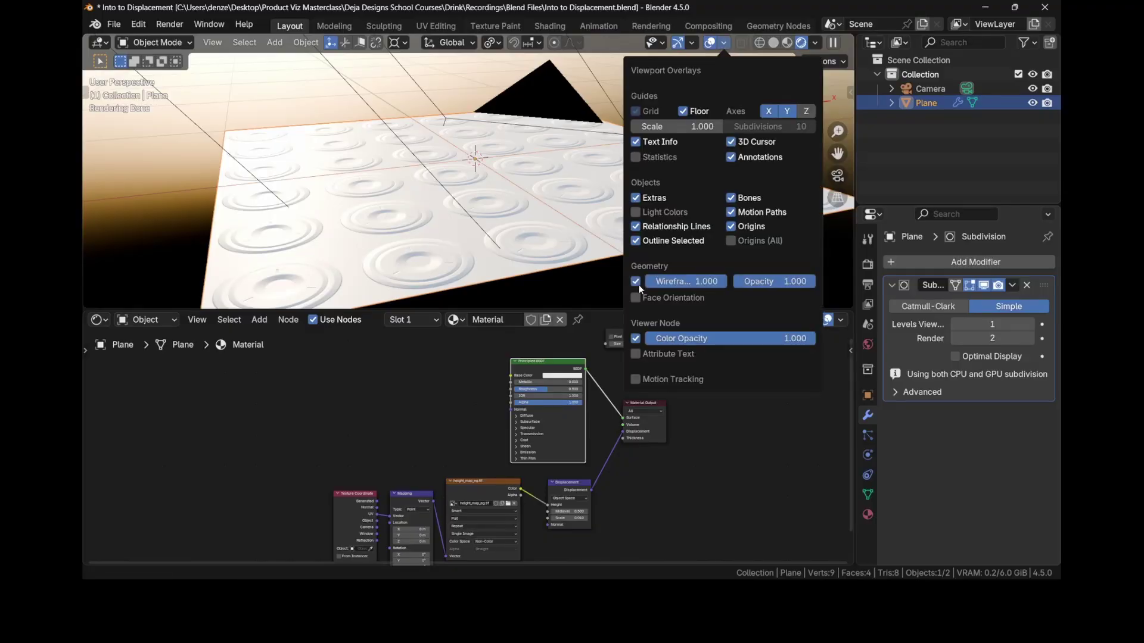
{"action": "middle_click_drag", "start_coordinate": [468, 157], "coordinate": [465, 131]}
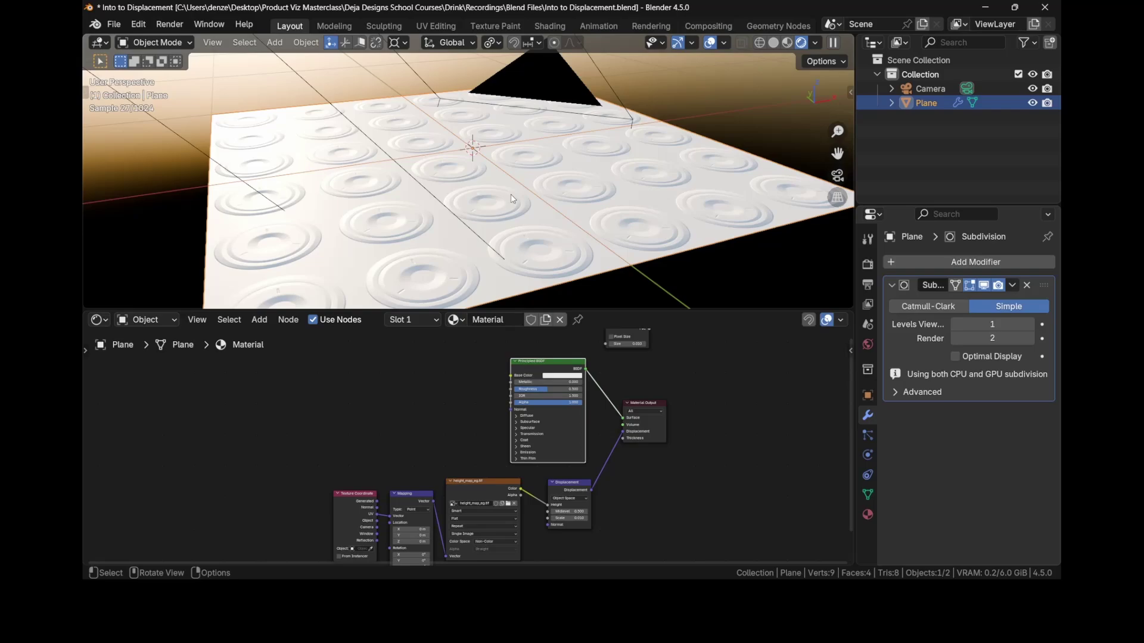
{"action": "left_click_drag", "start_coordinate": [977, 325], "coordinate": [984, 326]}
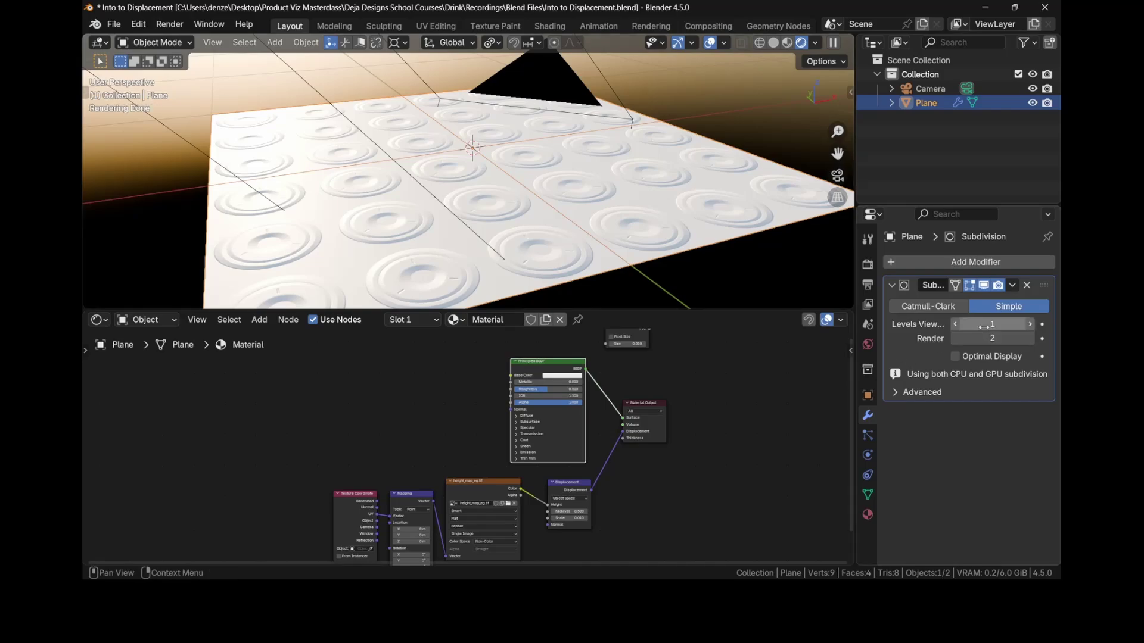
{"action": "scroll", "coordinate": [984, 326], "scroll_direction": "up", "scroll_amount": 3, "text": "ctrl"}
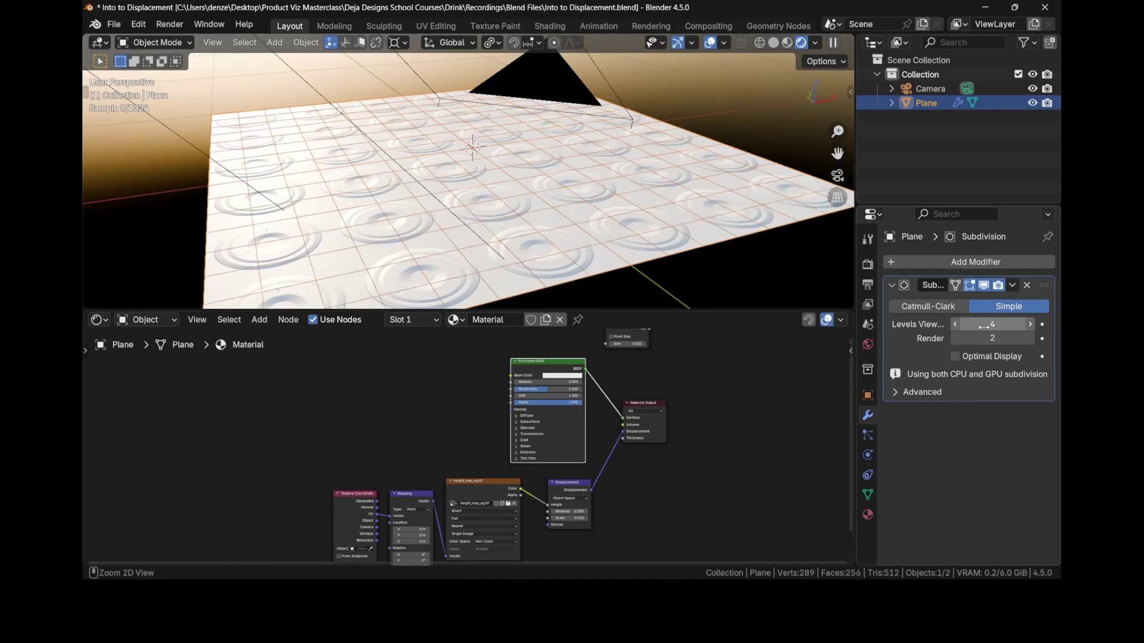
{"action": "scroll", "coordinate": [985, 326], "scroll_direction": "up", "scroll_amount": 1, "text": "ctrl"}
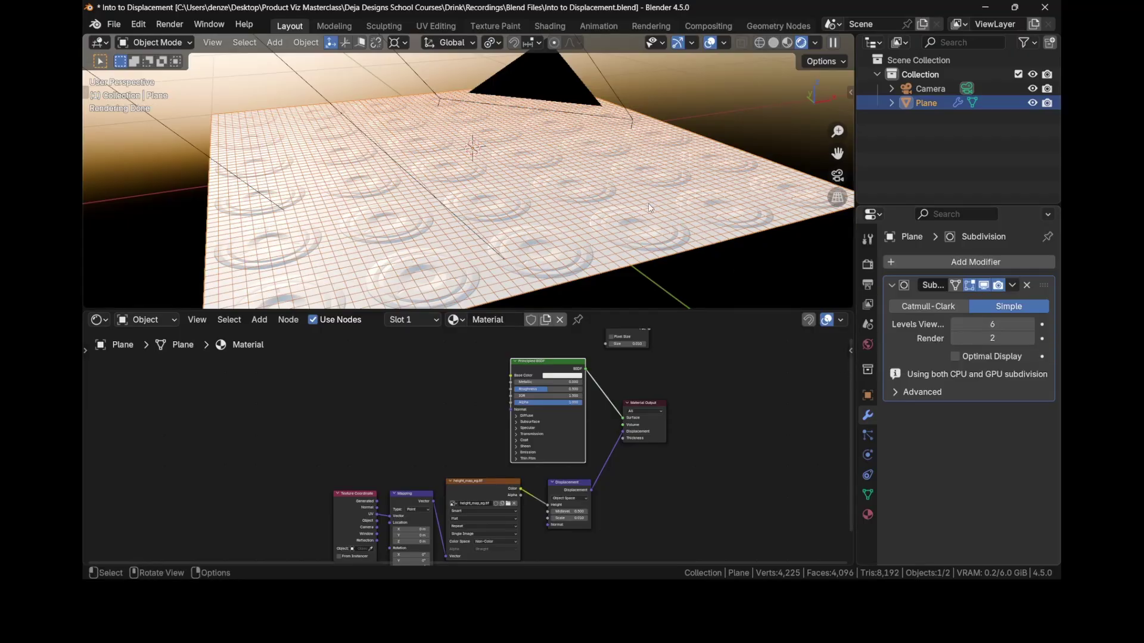
Step: Hide the wireframe overlay to inspect the subdivided plane's shading
{"action": "left_click", "coordinate": [725, 43]}
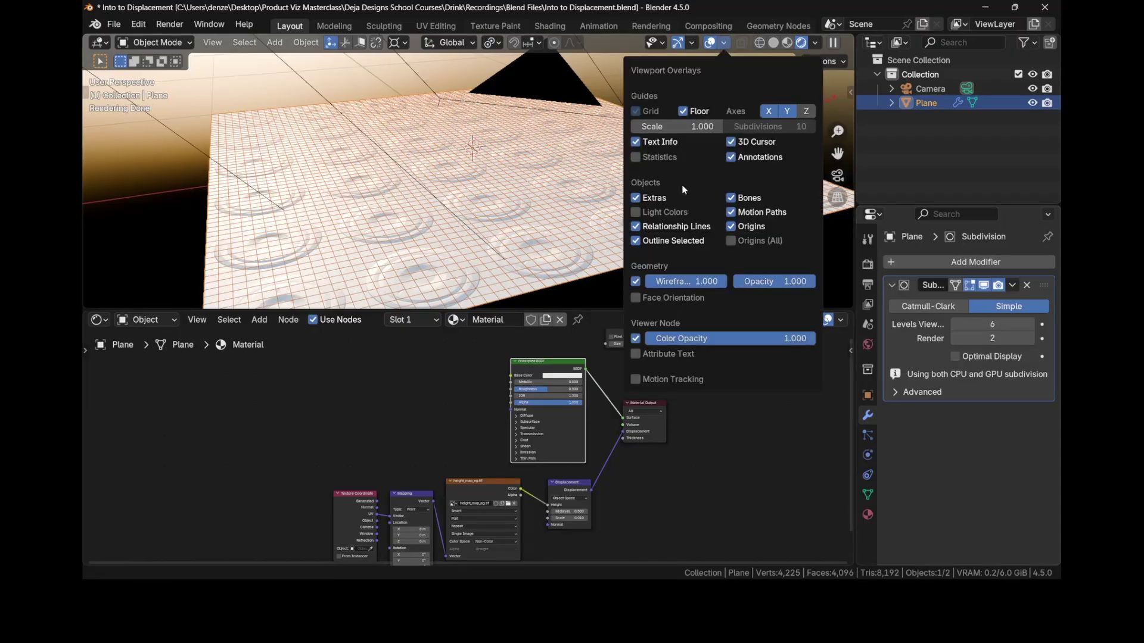
{"action": "left_click", "coordinate": [636, 282]}
{"action": "middle_click_drag", "start_coordinate": [590, 245], "coordinate": [596, 222]}
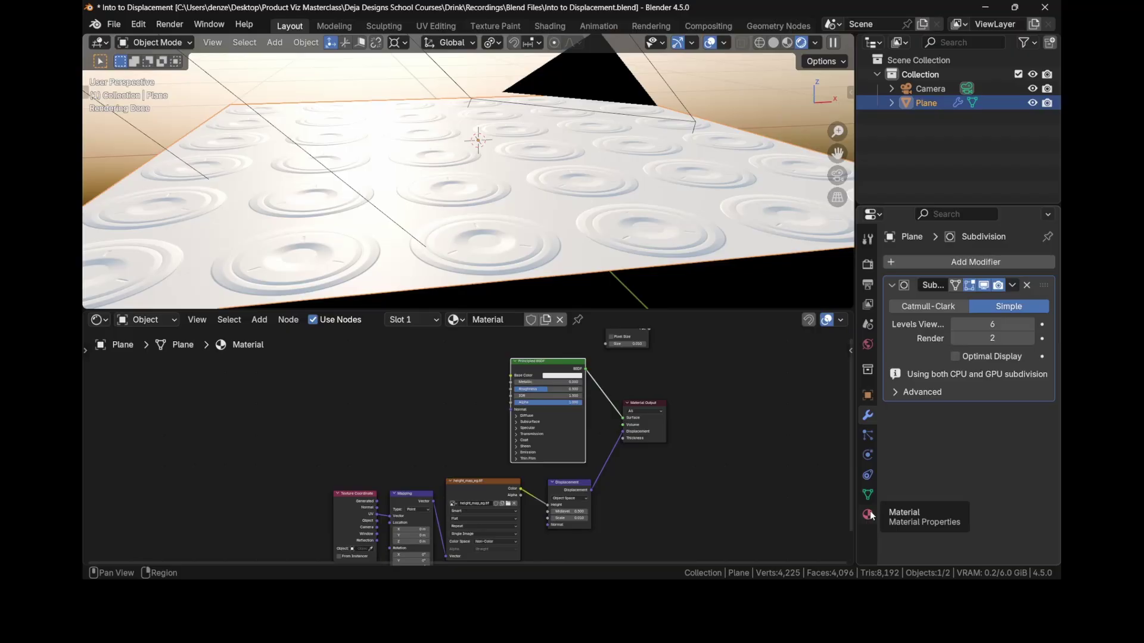
Step: Set the plane material's surface displacement method to Displacement and Bump
{"action": "left_click", "coordinate": [868, 515]}
{"action": "scroll", "coordinate": [959, 394], "scroll_direction": "down", "scroll_amount": 15}
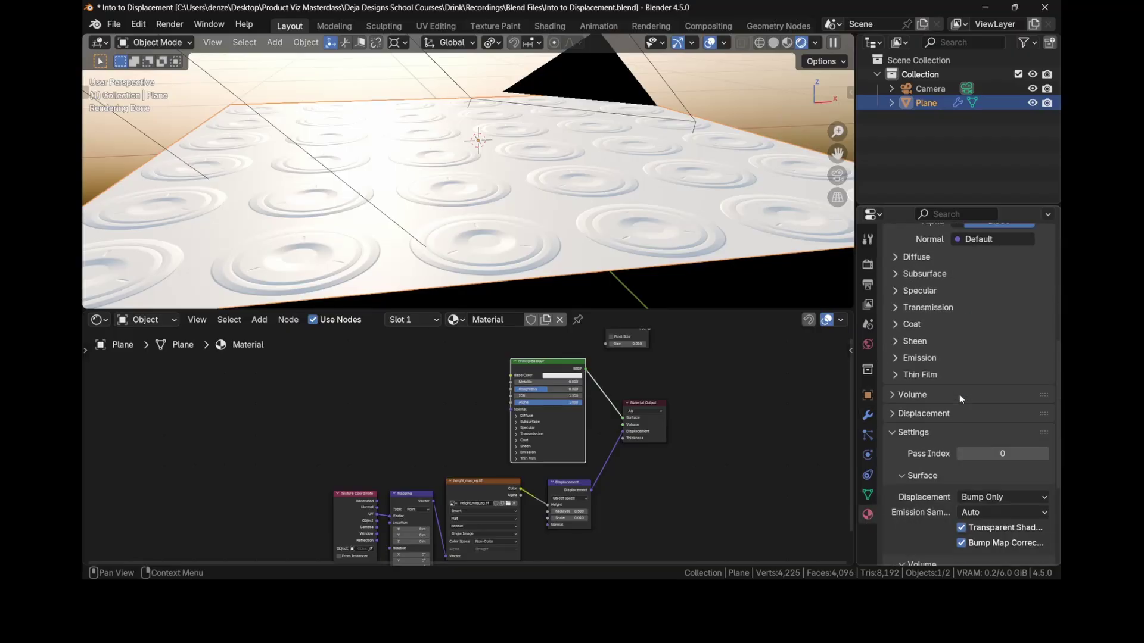
{"action": "scroll", "coordinate": [960, 393], "scroll_direction": "up", "scroll_amount": 2}
{"action": "left_click", "coordinate": [909, 334]}
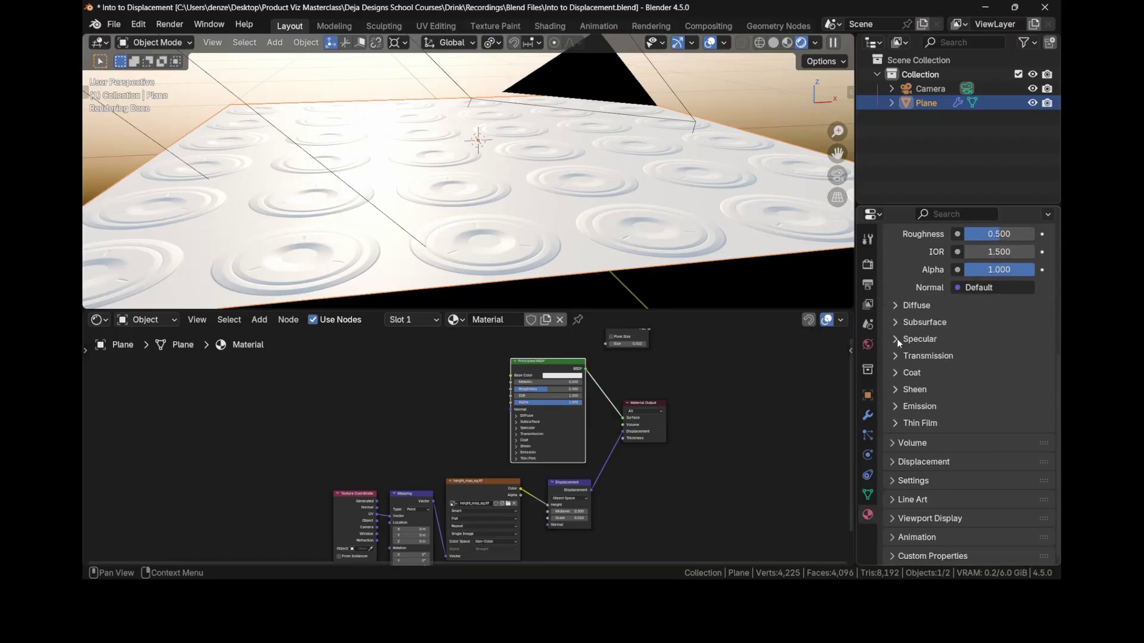
{"action": "left_click", "coordinate": [896, 480]}
{"action": "scroll", "coordinate": [945, 399], "scroll_direction": "down", "scroll_amount": 6}
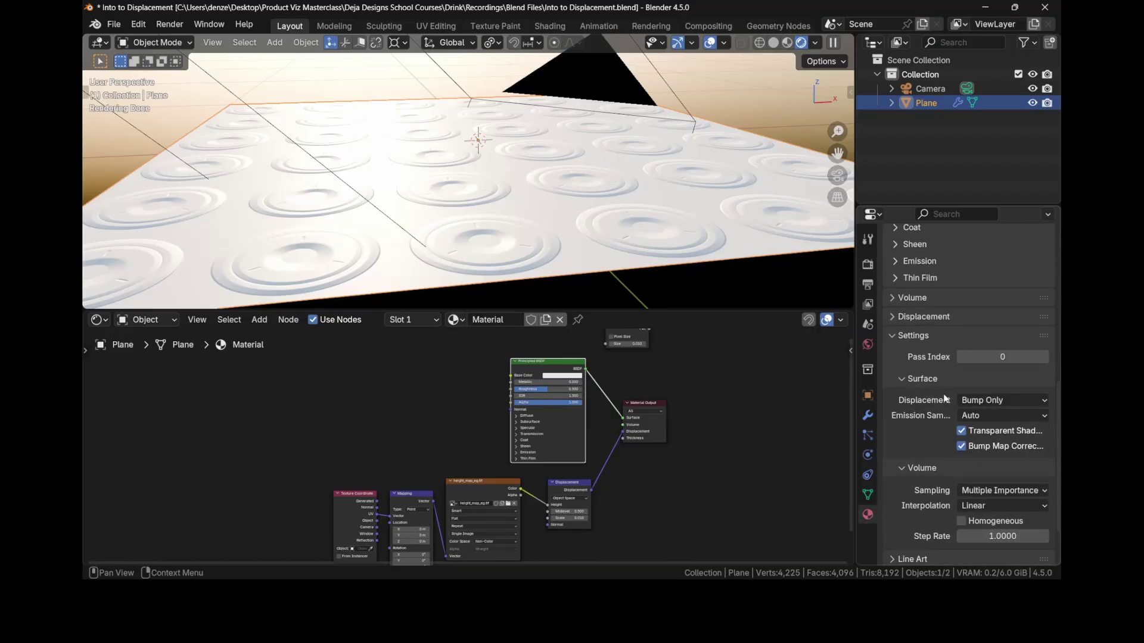
{"action": "left_click", "coordinate": [983, 403]}
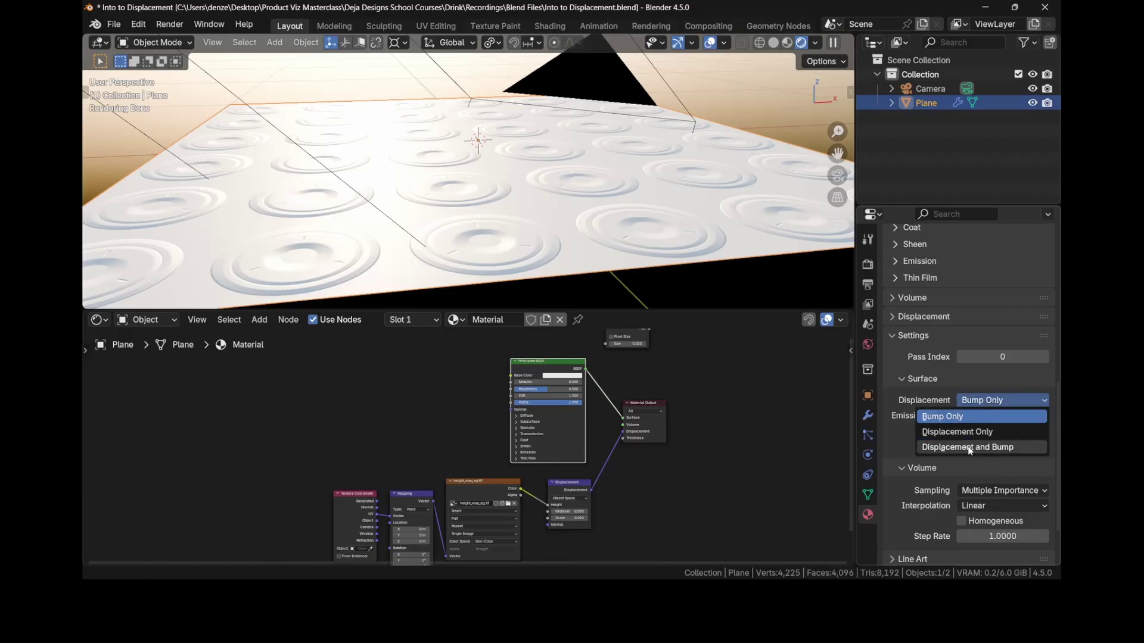
{"action": "left_click", "coordinate": [970, 448]}
Step: Set the Displacement node's scale to 0.04 and check the relief through the camera
{"action": "middle_click_drag", "start_coordinate": [639, 252], "coordinate": [661, 239]}
{"action": "scroll", "coordinate": [608, 475], "scroll_direction": "up", "scroll_amount": 5}
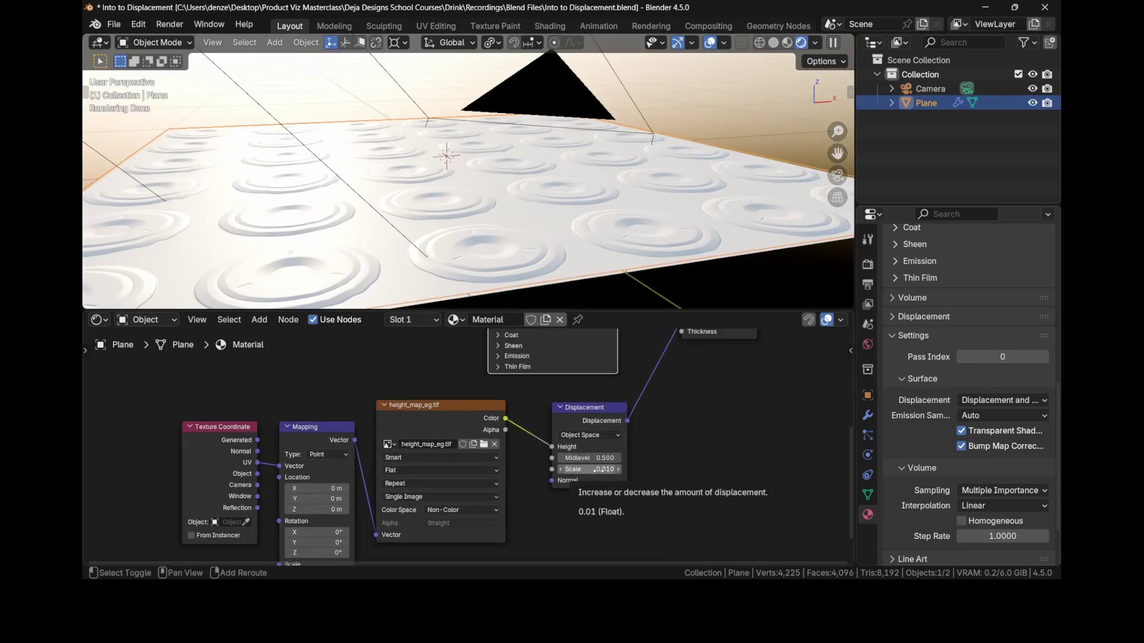
{"action": "mouse_move", "coordinate": [590, 471]}
{"action": "left_mouse_down"}
{"action": "mouse_move", "coordinate": [603, 471]}
{"action": "mouse_move", "coordinate": [594, 472]}
{"action": "left_mouse_up"}
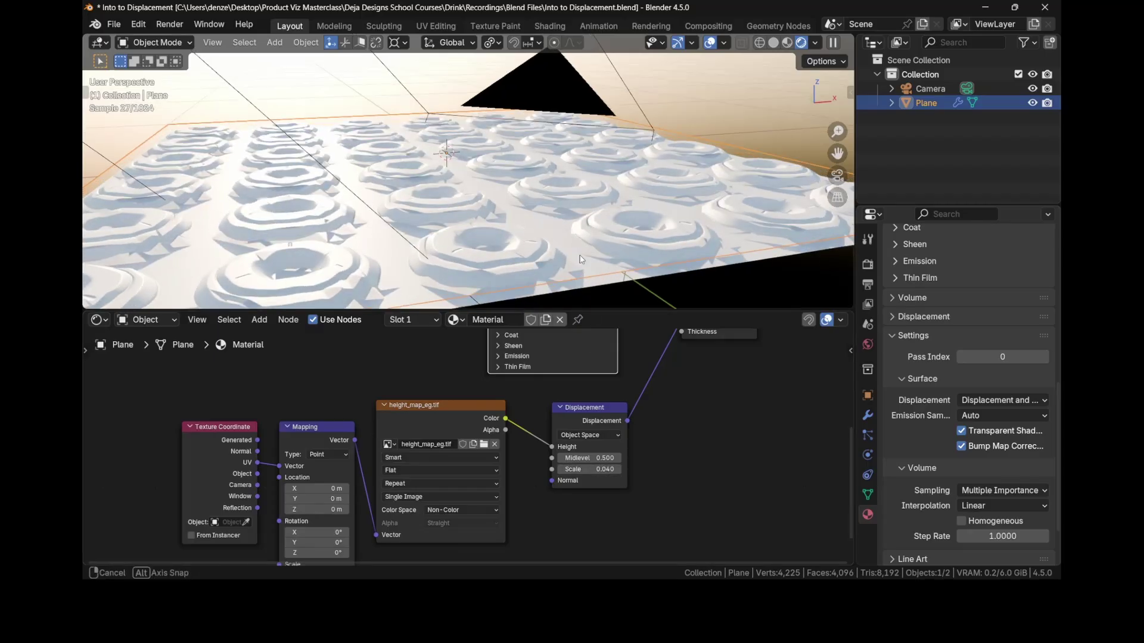
{"action": "middle_click_drag", "start_coordinate": [581, 259], "coordinate": [566, 239]}
{"action": "key", "text": "KP_0"}
{"action": "scroll", "coordinate": [540, 204], "scroll_direction": "up", "scroll_amount": 3}
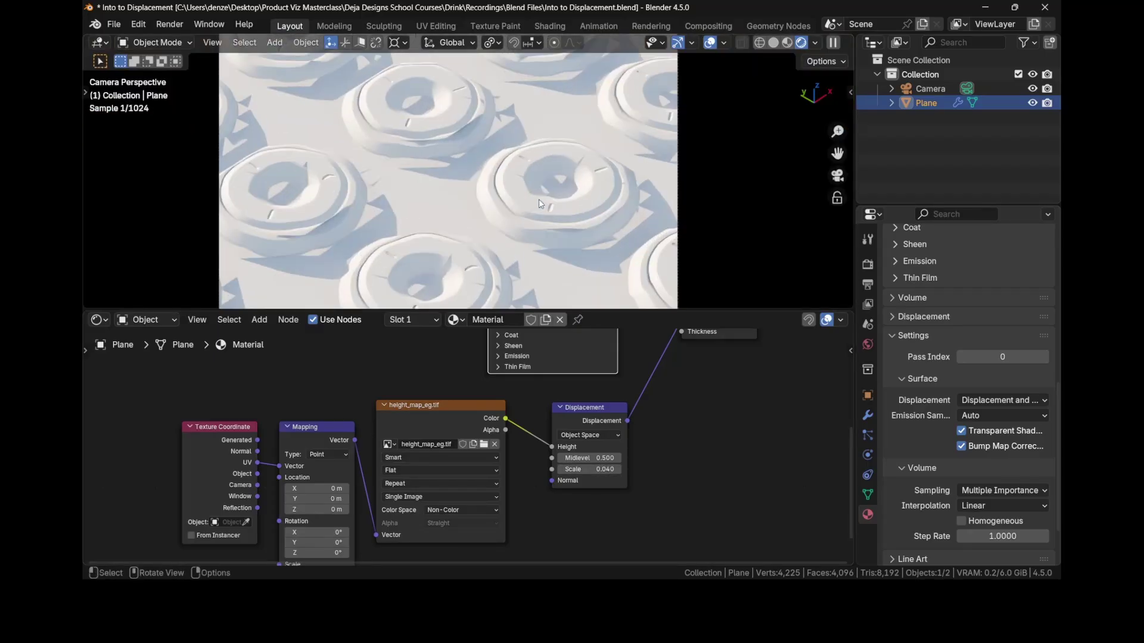
Step: Remove the Subdivision modifier from the plane and look over its surface outside the camera view
{"action": "left_click", "coordinate": [868, 415]}
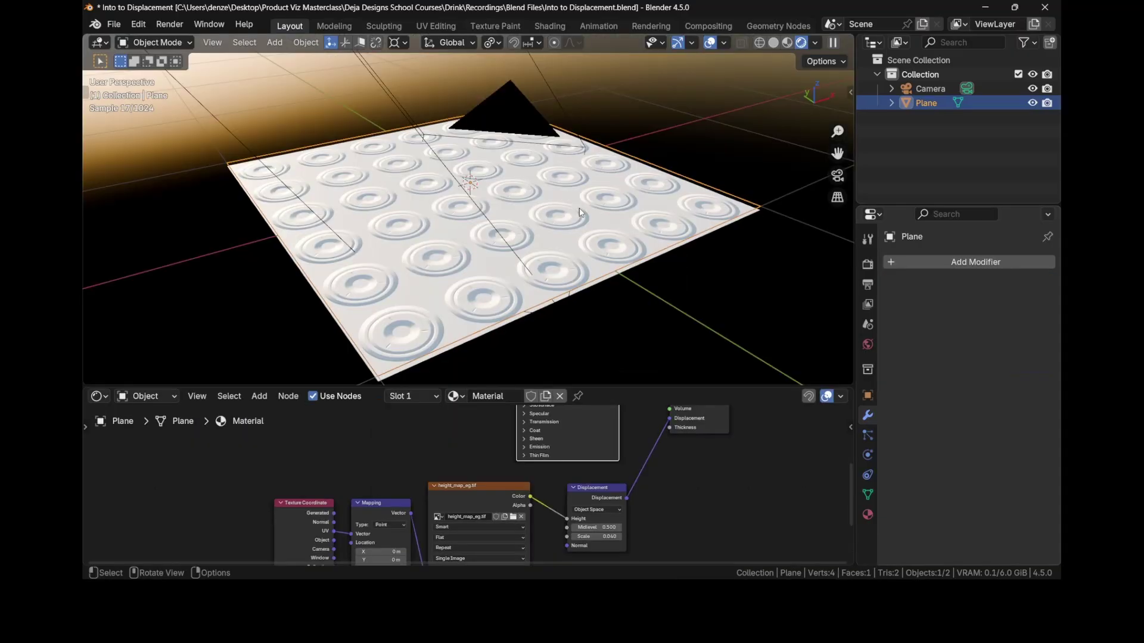
{"action": "scroll", "coordinate": [579, 212], "scroll_direction": "up", "scroll_amount": 4}
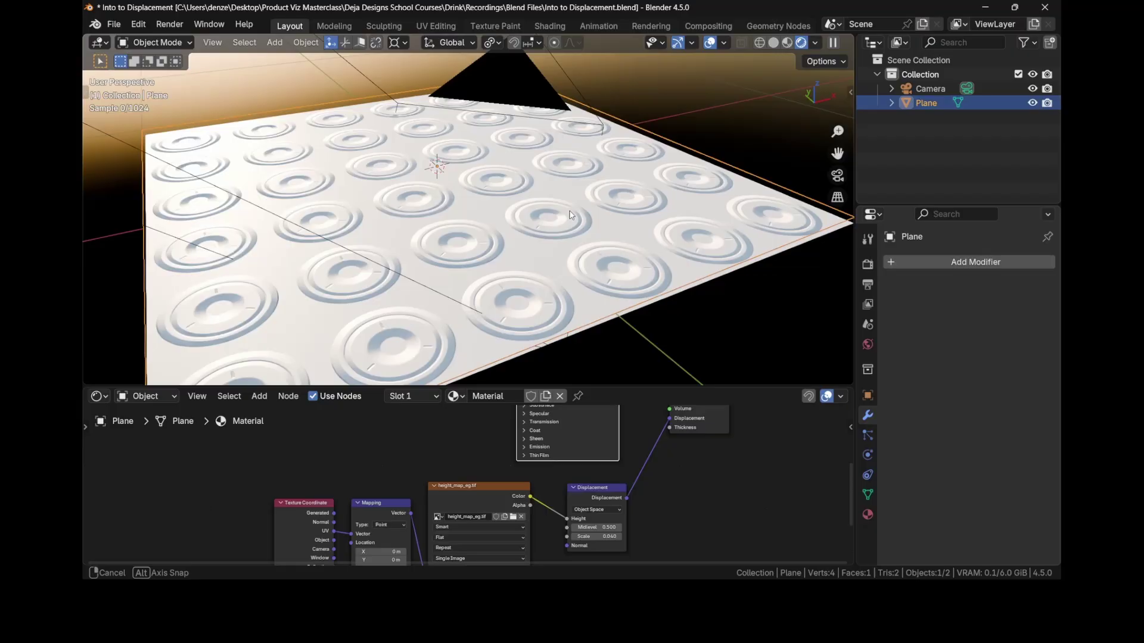
{"action": "scroll", "coordinate": [569, 208], "scroll_direction": "down", "scroll_amount": 4}
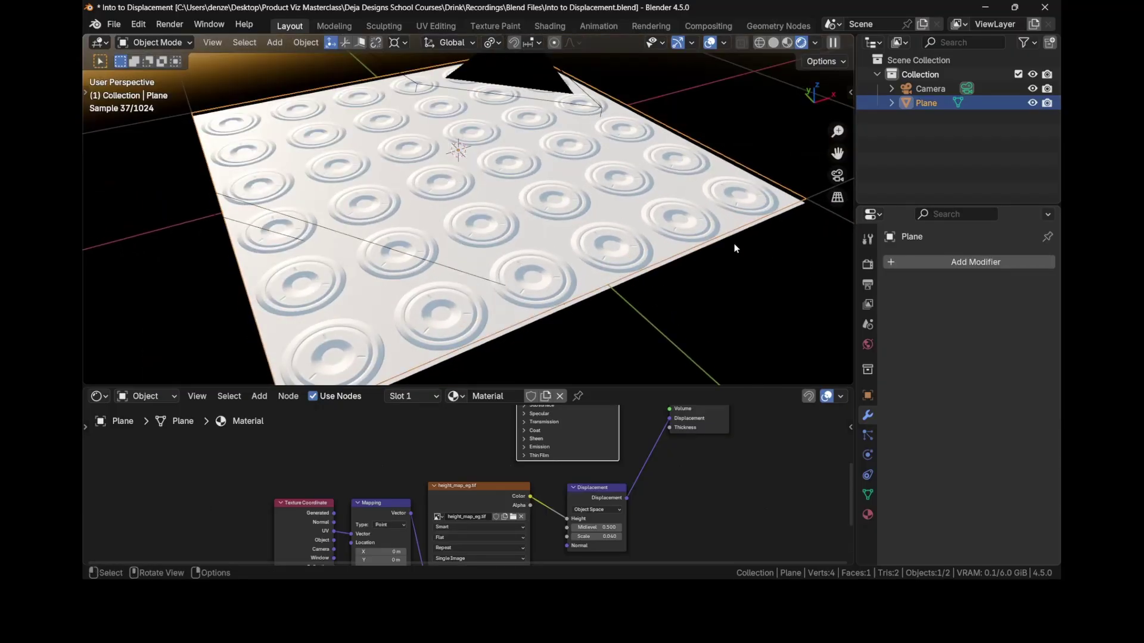
Step: Switch the Cycles feature set to Experimental
{"action": "left_click", "coordinate": [867, 266]}
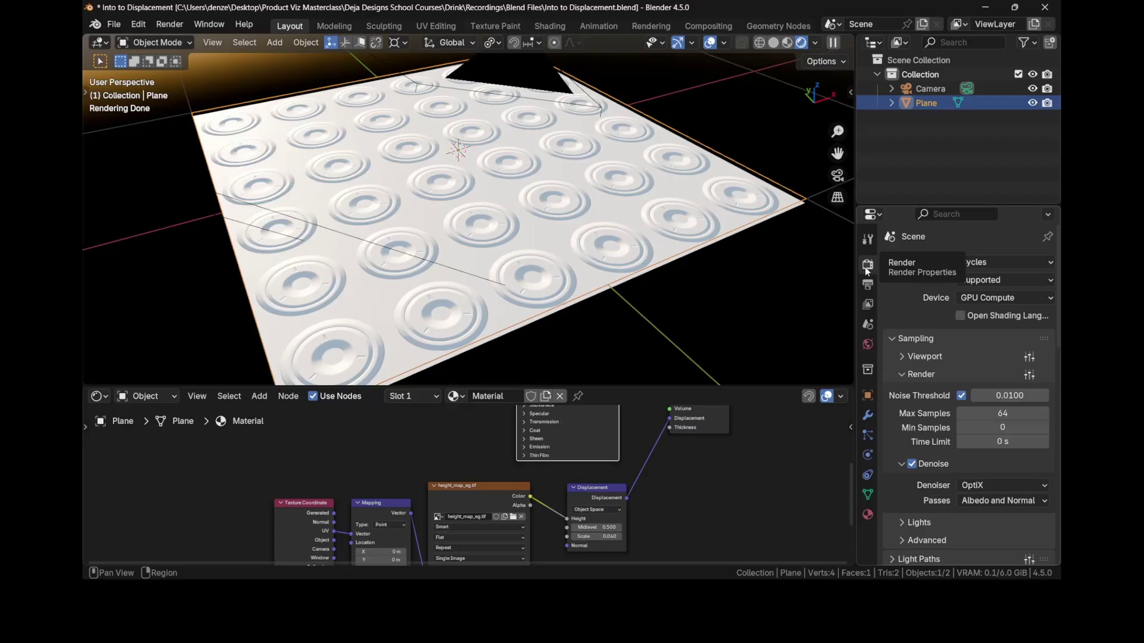
{"action": "left_click", "coordinate": [988, 285]}
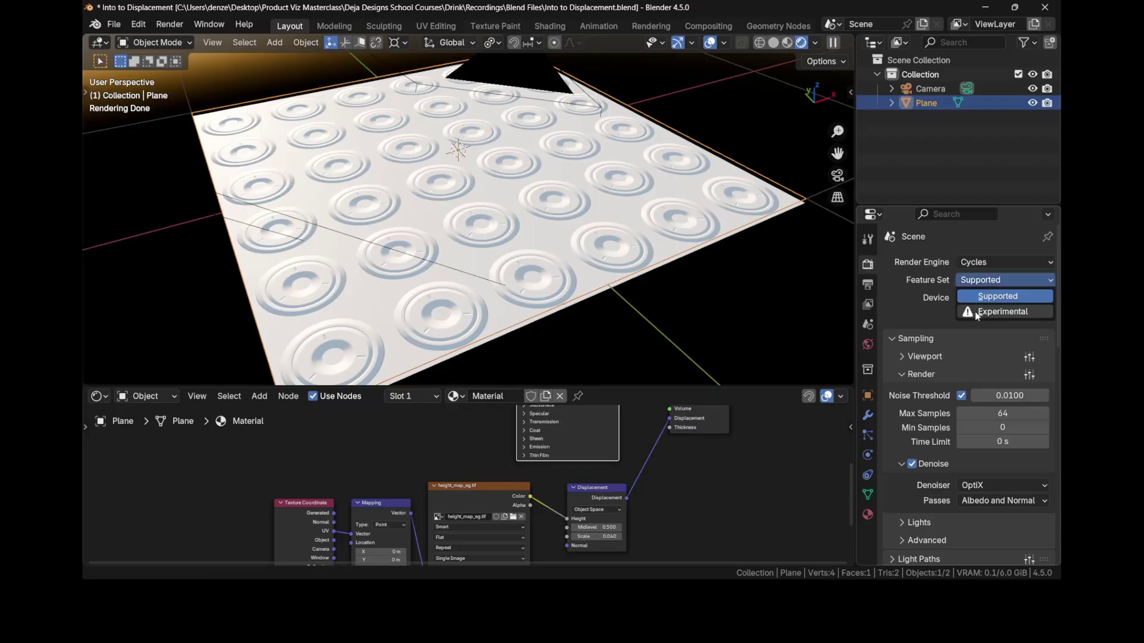
{"action": "left_click", "coordinate": [975, 312]}
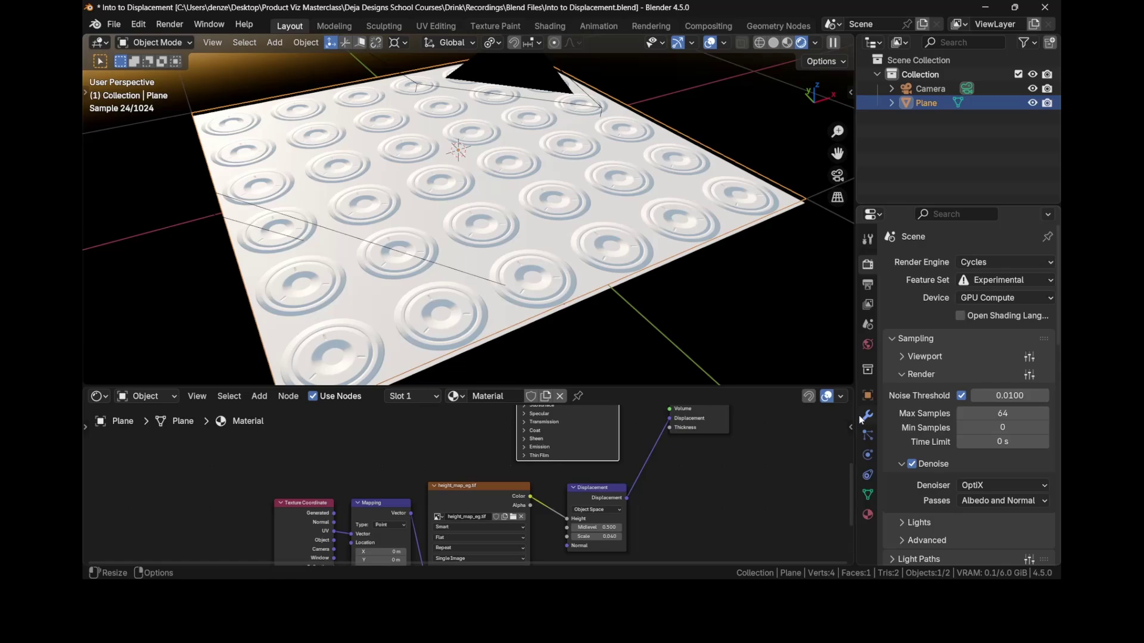
Step: Add a Subdivision Surface modifier to the plane with Adaptive Subdivision enabled, Simple type and viewport level 0
{"action": "left_click", "coordinate": [864, 416]}
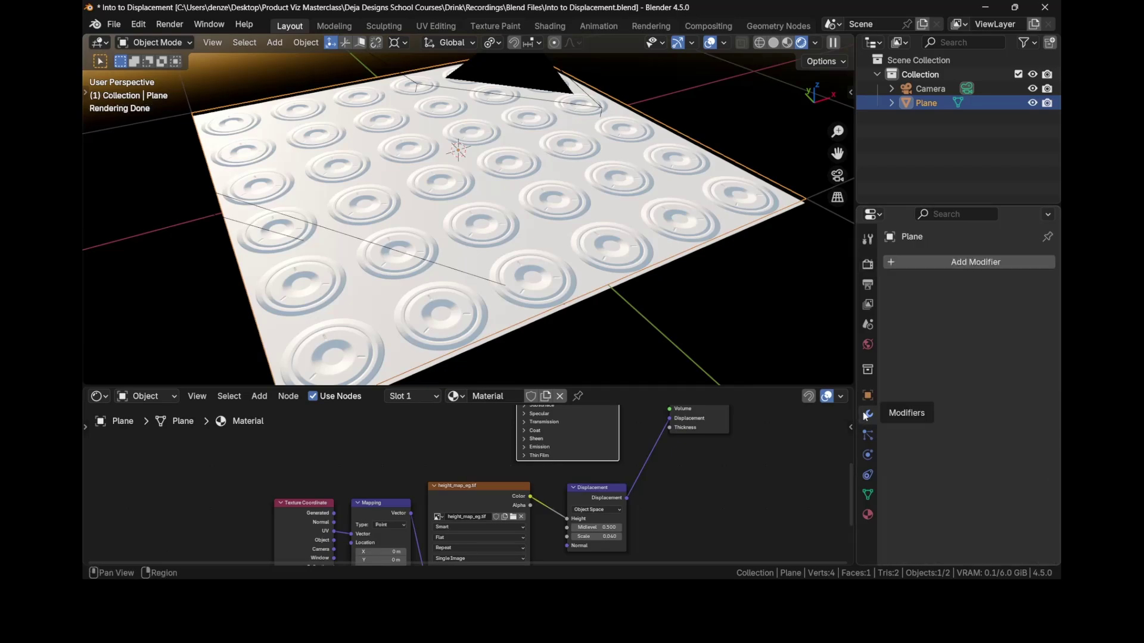
{"action": "left_click", "coordinate": [933, 262]}
{"action": "mouse_move", "coordinate": [934, 264]}
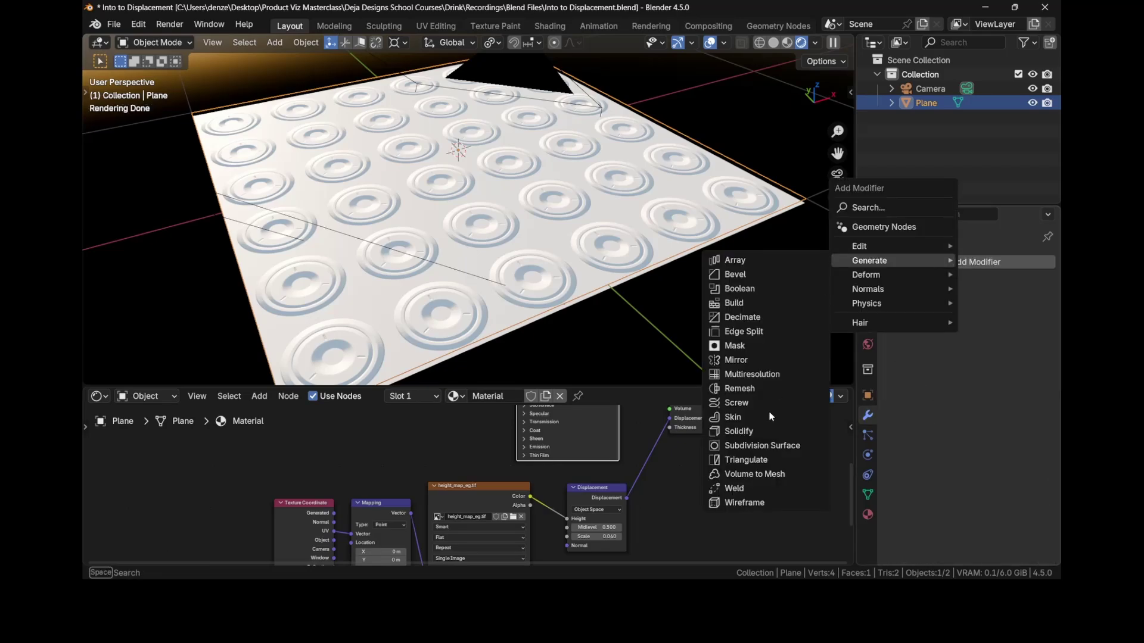
{"action": "left_click", "coordinate": [767, 447]}
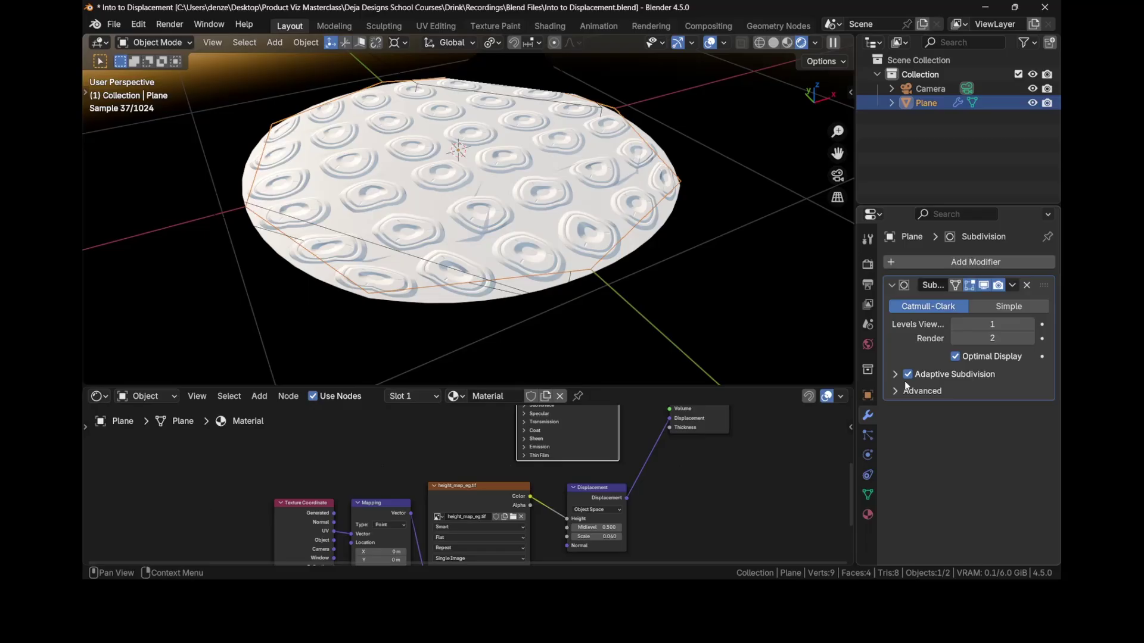
{"action": "left_click", "coordinate": [980, 310]}
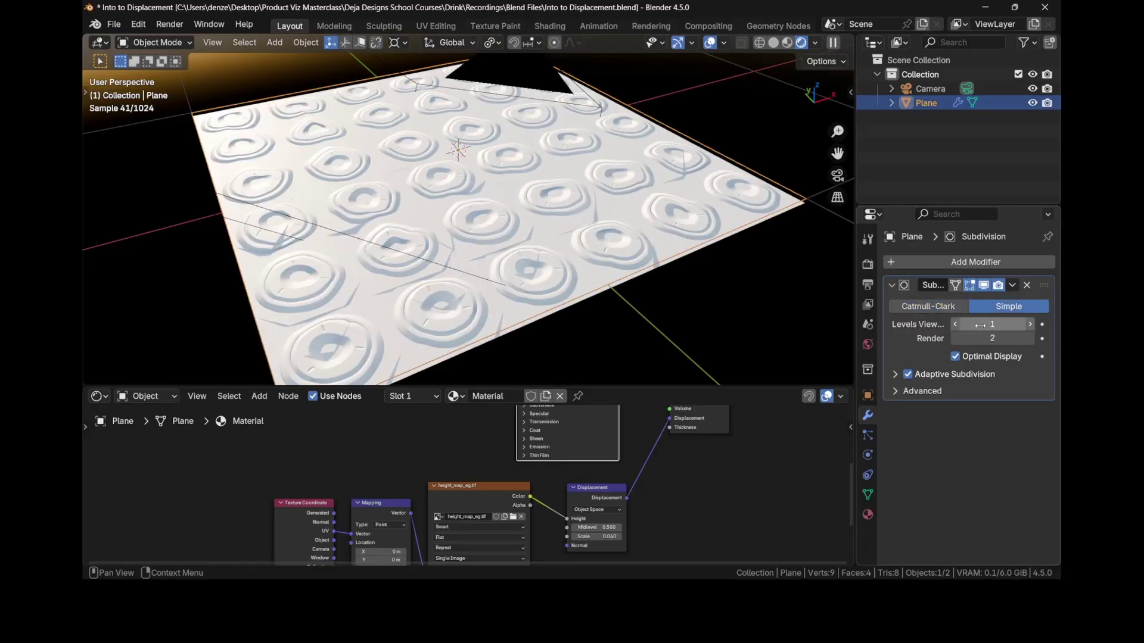
{"action": "scroll", "coordinate": [981, 325], "scroll_direction": "down", "scroll_amount": 1, "text": "ctrl"}
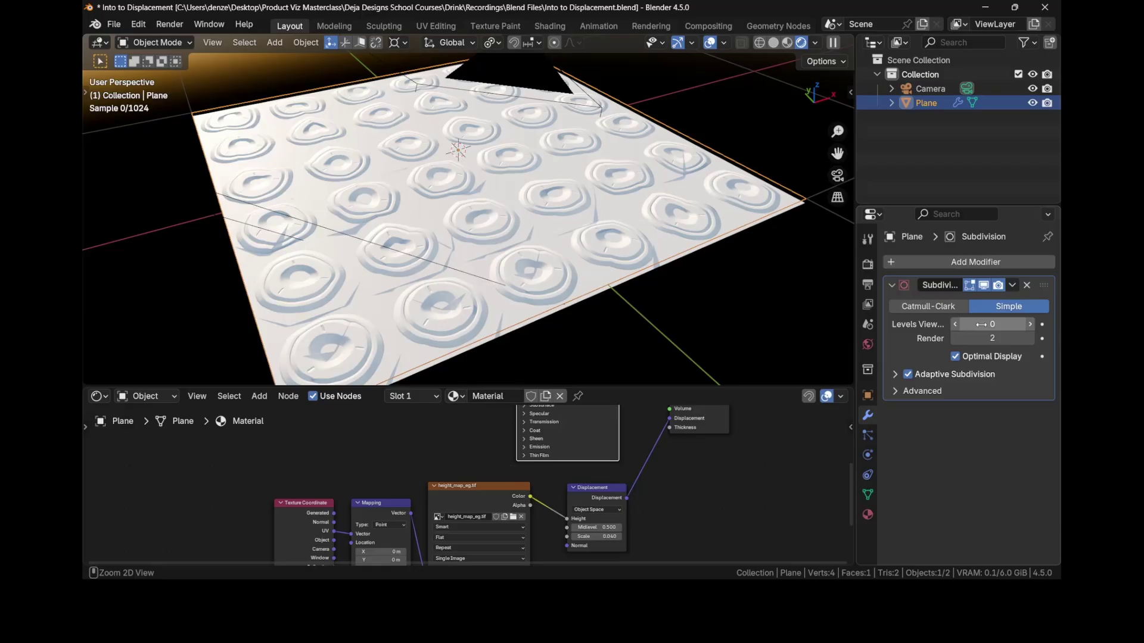
Step: Set the adaptive subdivision's dicing scale to 1.00 and view the plane through the camera
{"action": "left_click", "coordinate": [896, 374]}
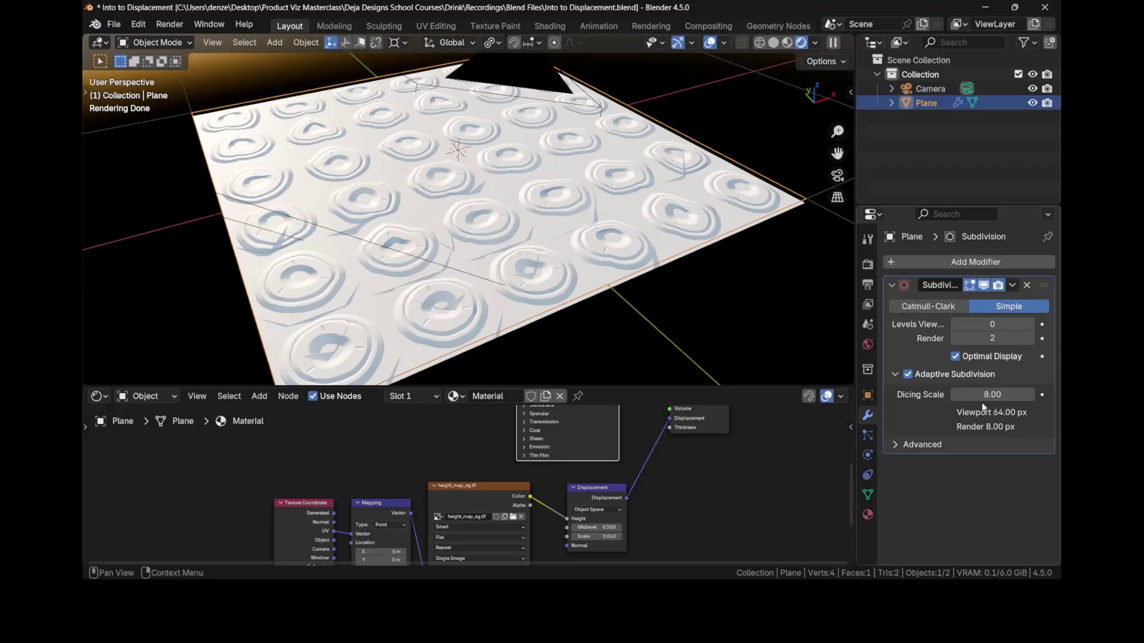
{"action": "left_click_drag", "start_coordinate": [993, 395], "coordinate": [993, 395]}
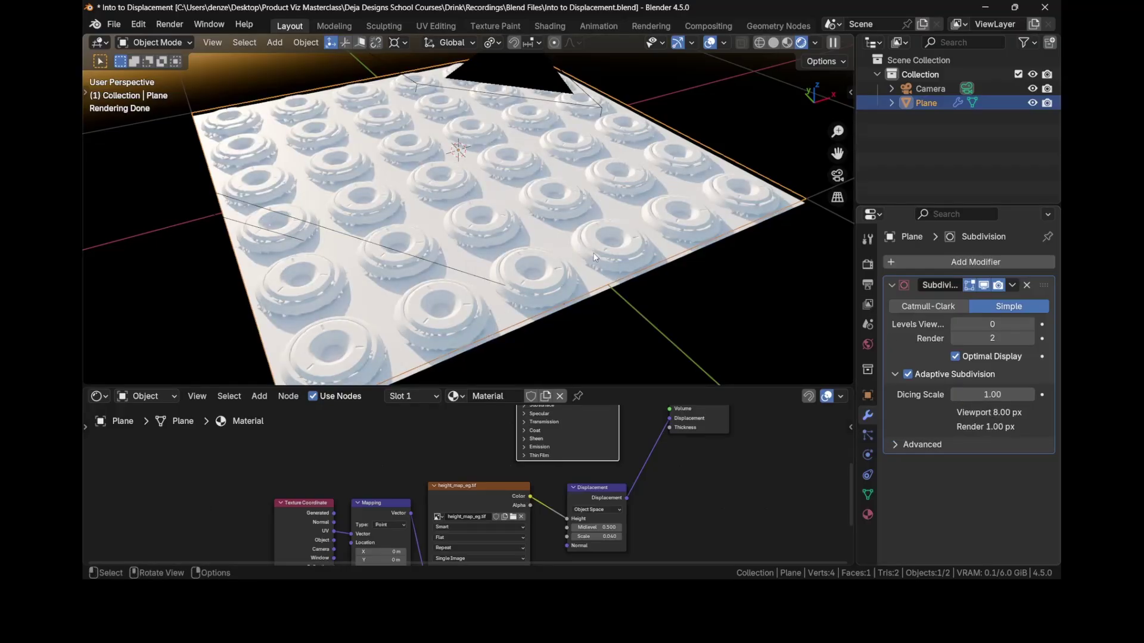
{"action": "key", "text": "KP_0"}
{"action": "key", "text": "Home"}
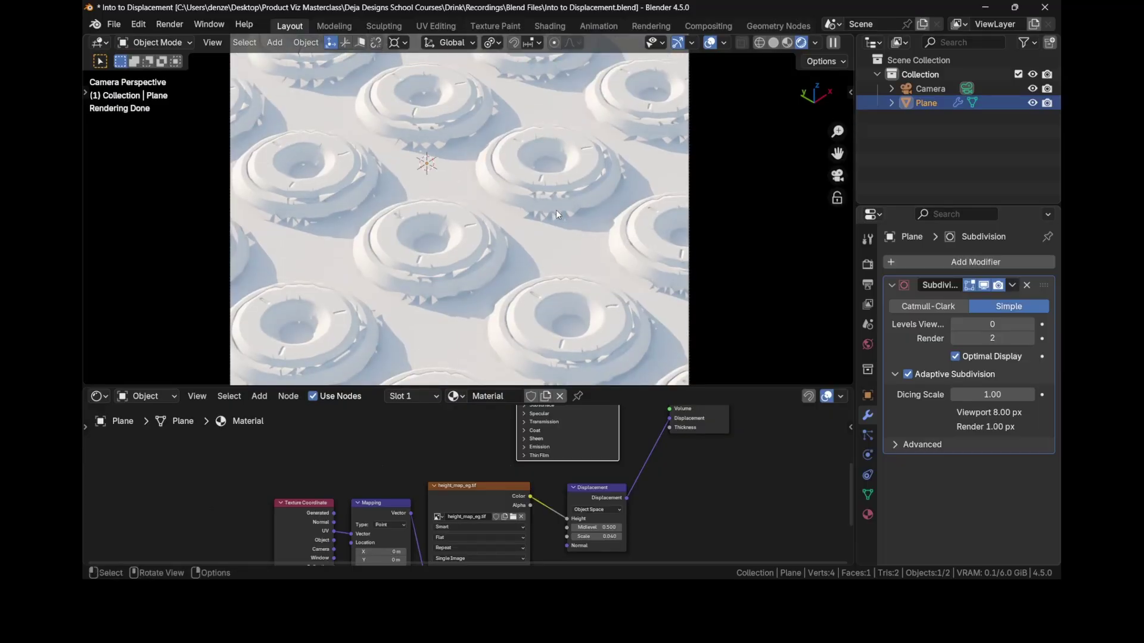
Step: Render the camera view, inspect the displaced detail up close and close the render window
{"action": "key", "text": "F12"}
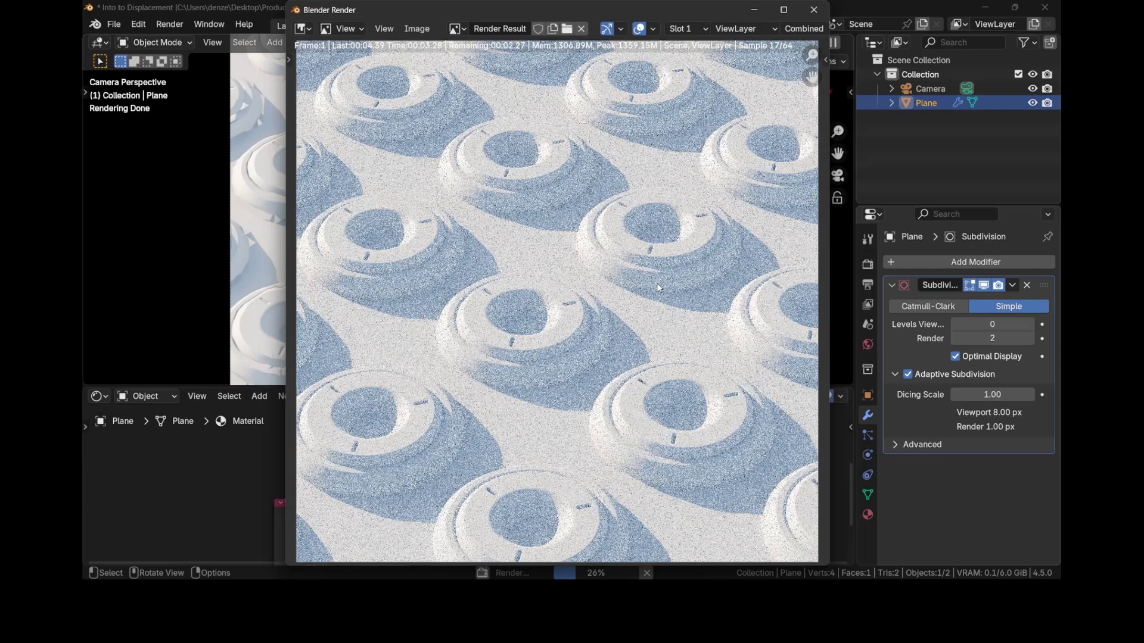
{"action": "scroll", "coordinate": [551, 271], "scroll_direction": "up", "scroll_amount": 2}
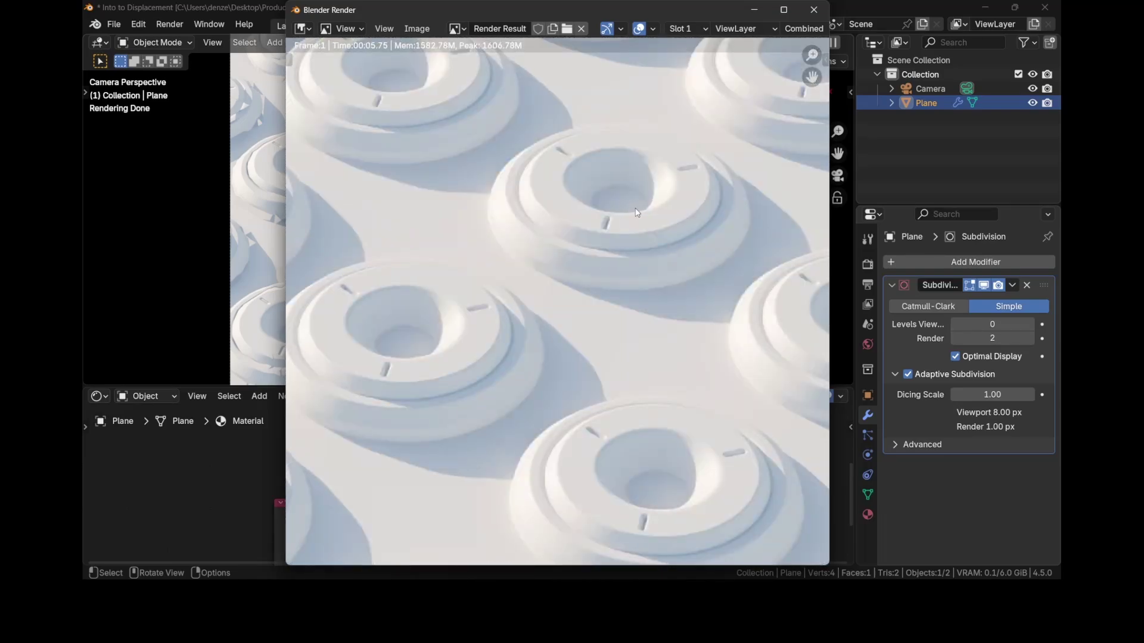
{"action": "left_click", "coordinate": [813, 10]}
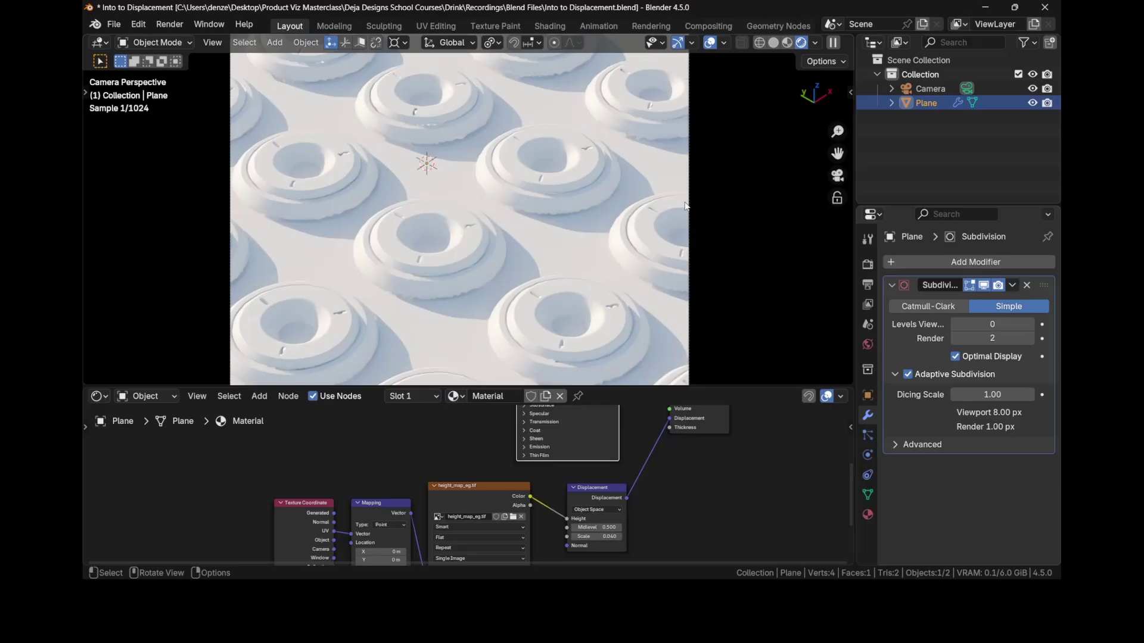
Step: Enlarge the node editor and connect the Wireframe node's Fac output to the Material Output's Surface input
{"action": "scroll", "coordinate": [651, 209], "scroll_direction": "down", "scroll_amount": 2}
{"action": "scroll", "coordinate": [627, 462], "scroll_direction": "down", "scroll_amount": 2}
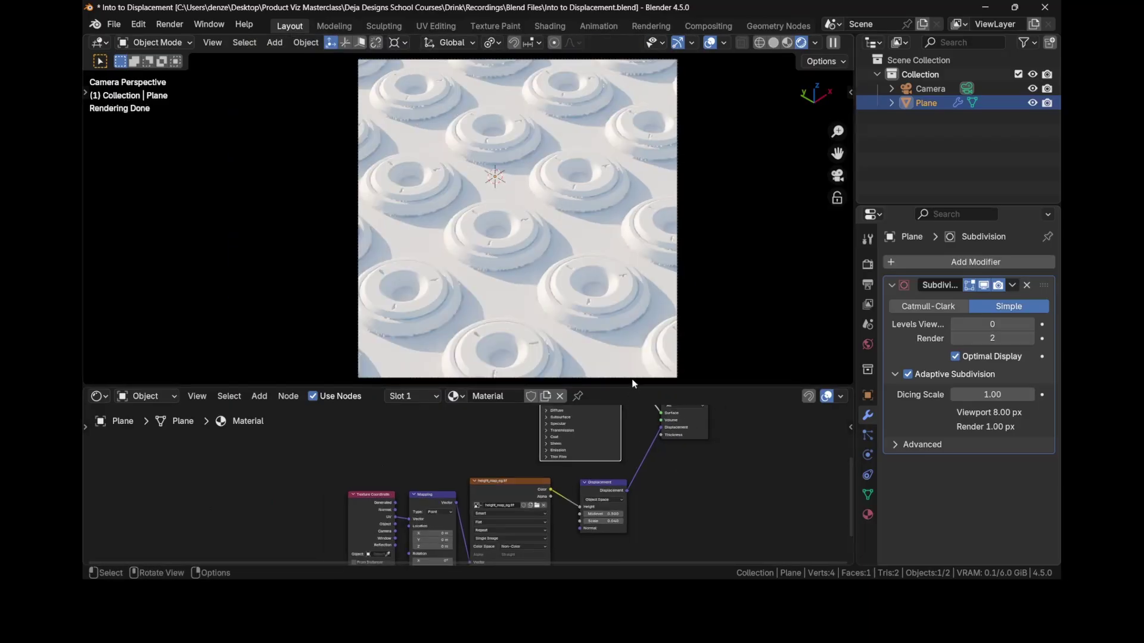
{"action": "left_click_drag", "start_coordinate": [632, 385], "coordinate": [633, 316]}
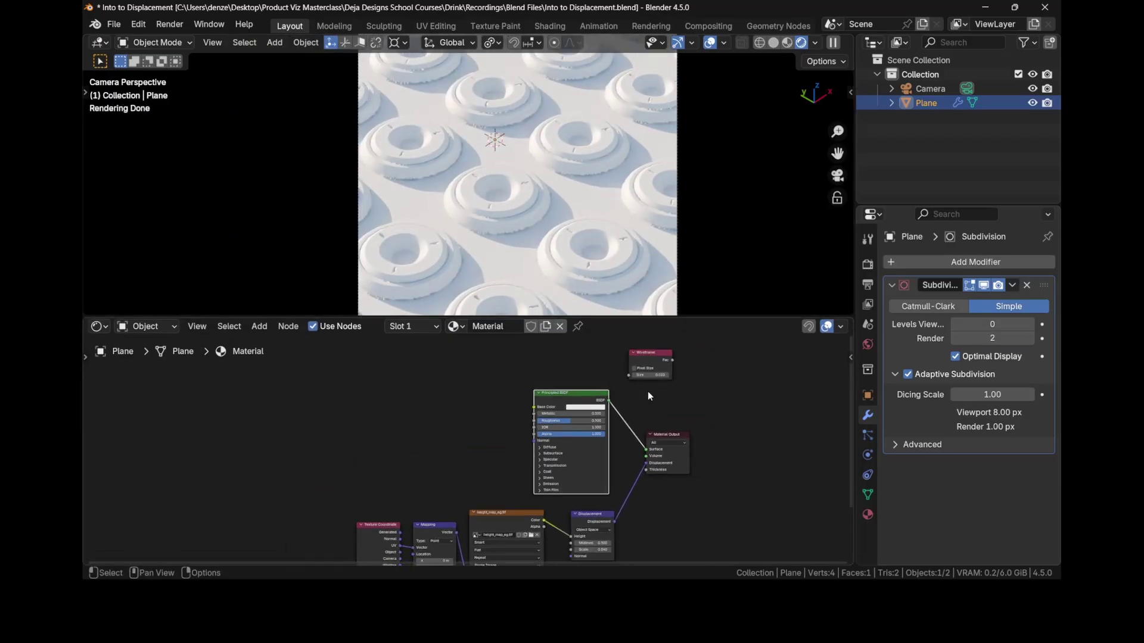
{"action": "scroll", "coordinate": [651, 362], "scroll_direction": "up", "scroll_amount": 1}
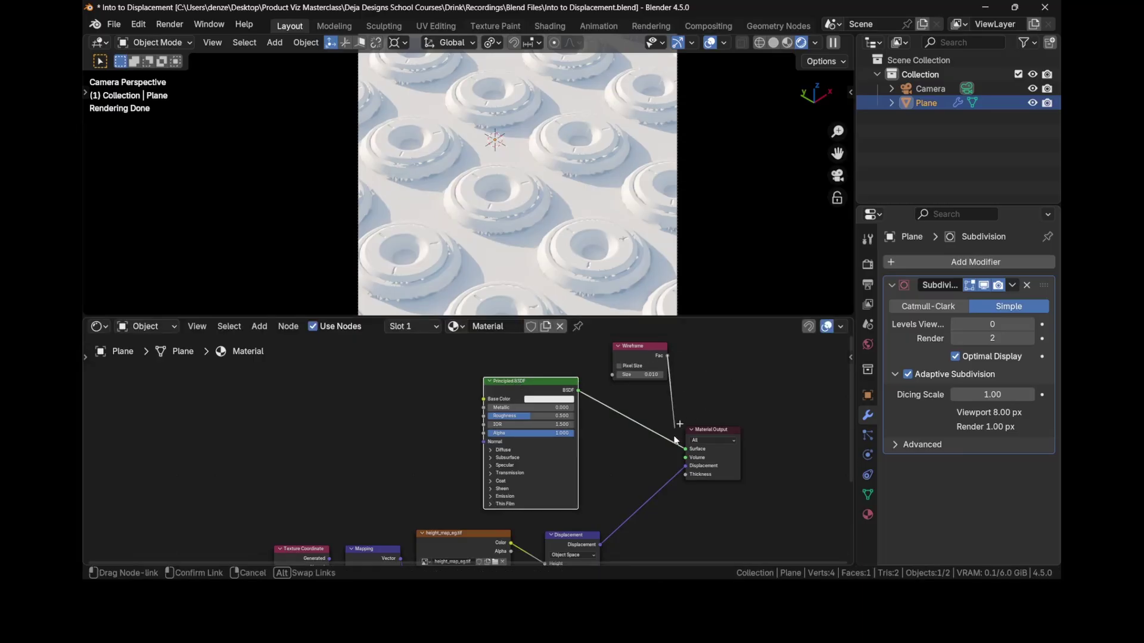
{"action": "left_click_drag", "start_coordinate": [675, 437], "coordinate": [678, 446]}
{"action": "middle_click_drag", "start_coordinate": [525, 239], "coordinate": [514, 214]}
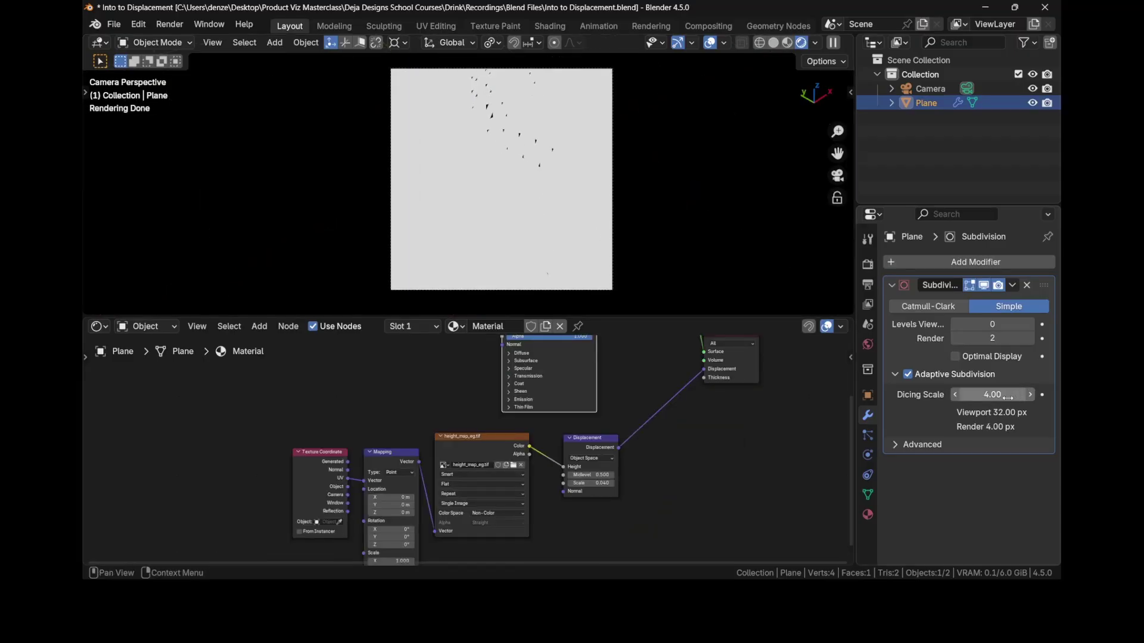
Step: Examine the wireframe density across the adaptively subdivided plane, comparing the area covered by the camera with the surrounding edges
{"action": "scroll", "coordinate": [485, 191], "scroll_direction": "down", "scroll_amount": 1}
{"action": "key", "text": "z"}
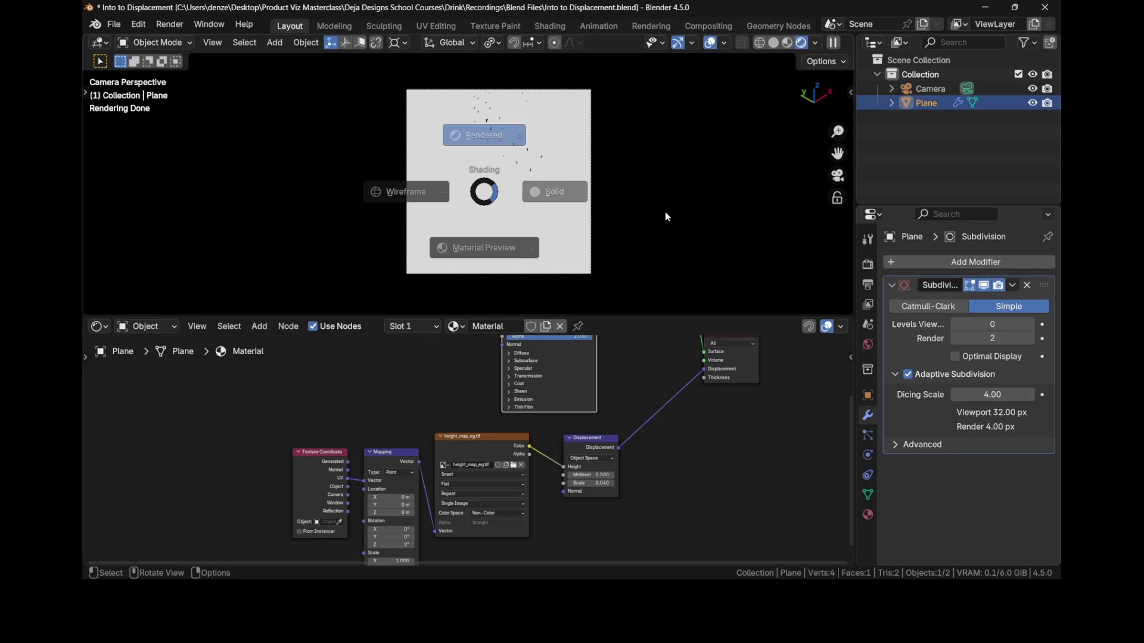
{"action": "left_click", "coordinate": [665, 212]}
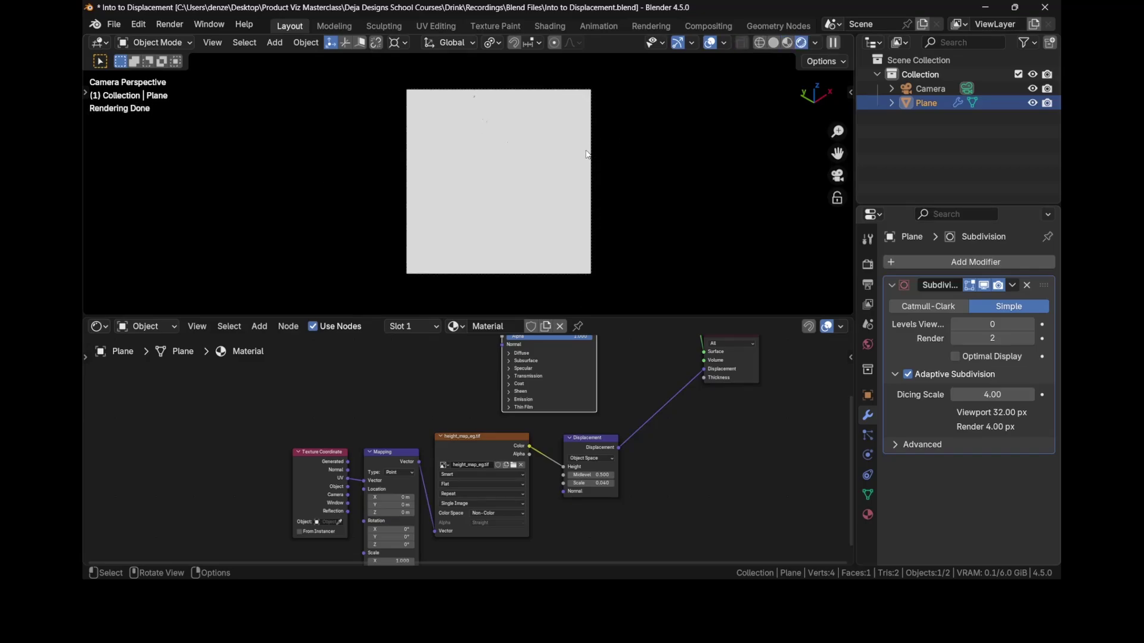
{"action": "key", "text": "KP_0"}
{"action": "scroll", "coordinate": [572, 175], "scroll_direction": "down", "scroll_amount": 6}
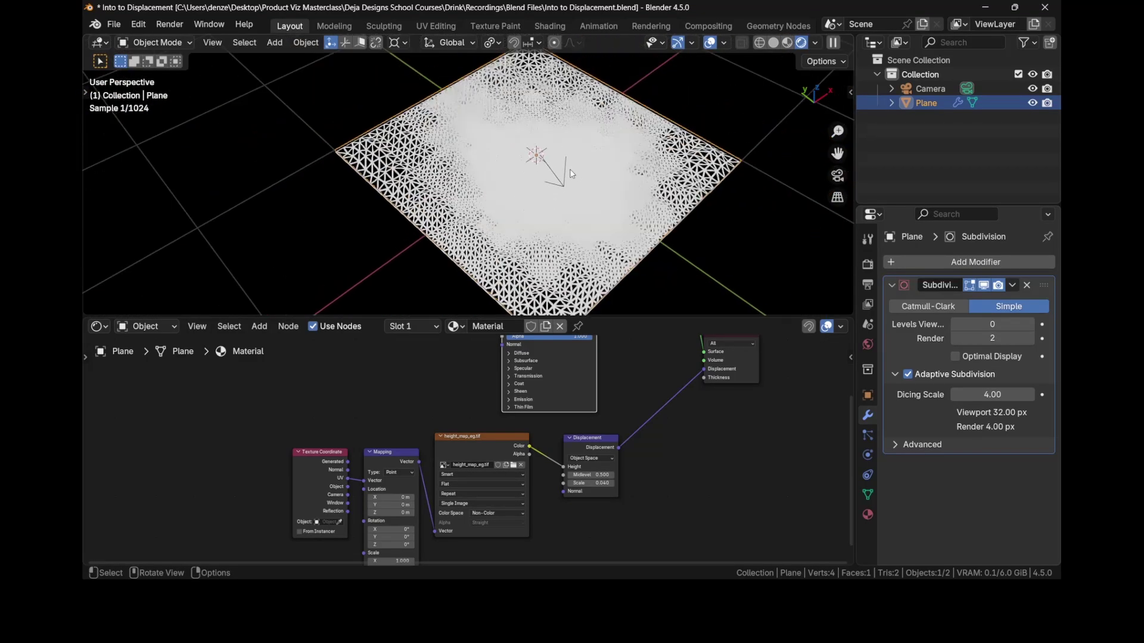
{"action": "middle_click_drag", "start_coordinate": [560, 169], "coordinate": [536, 179]}
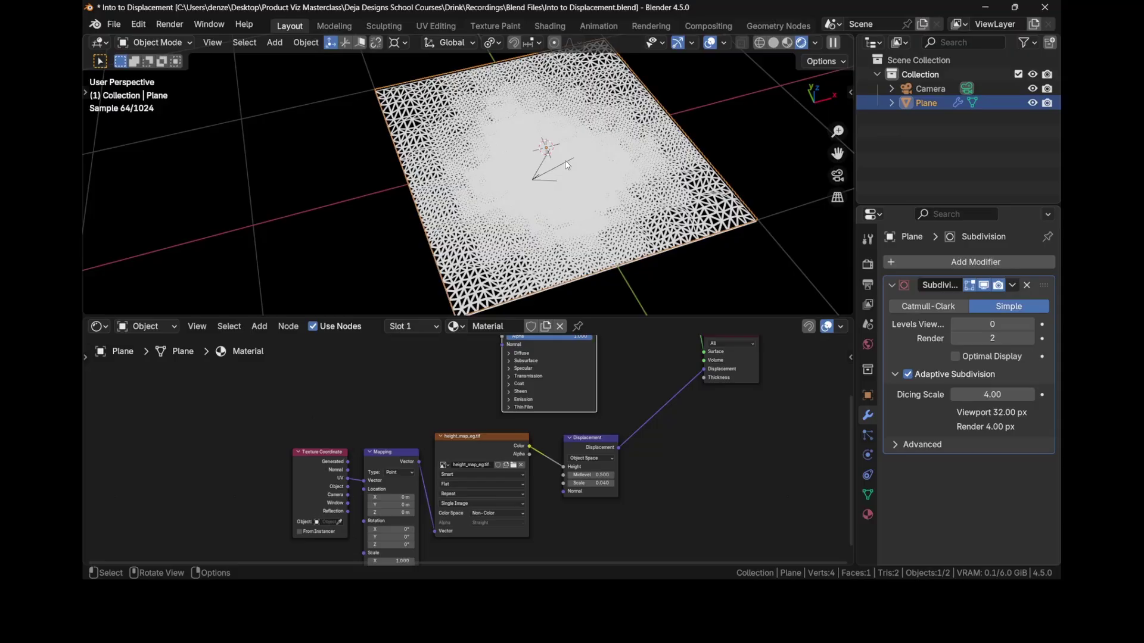
{"action": "scroll", "coordinate": [509, 185], "scroll_direction": "up", "scroll_amount": 3}
{"action": "scroll", "coordinate": [539, 186], "scroll_direction": "up", "scroll_amount": 2}
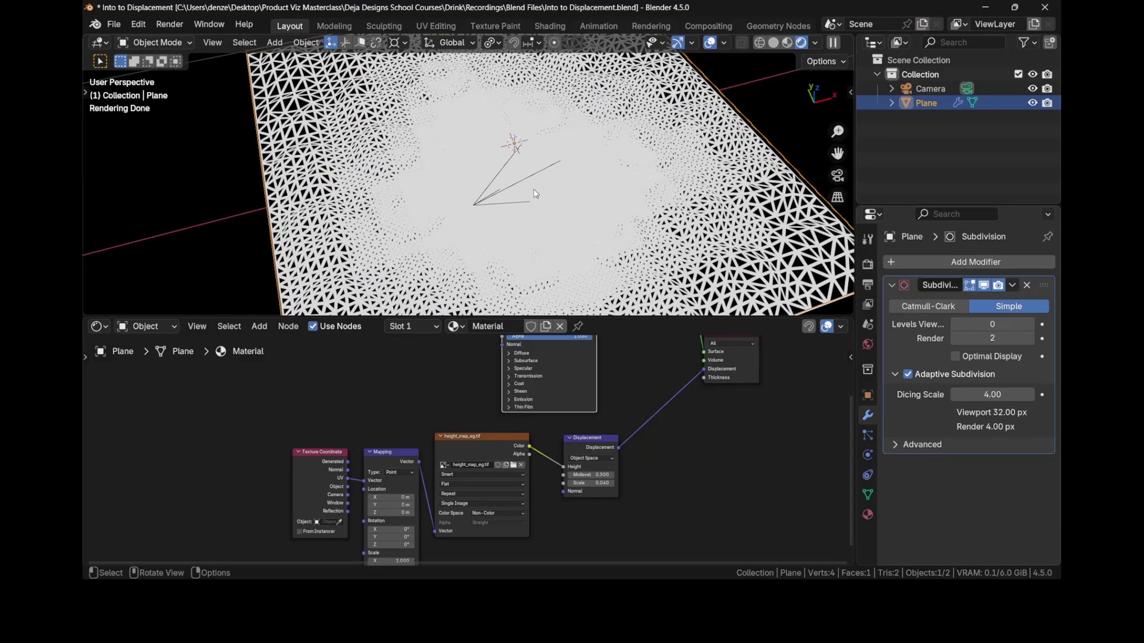
{"action": "scroll", "coordinate": [535, 194], "scroll_direction": "down", "scroll_amount": 4}
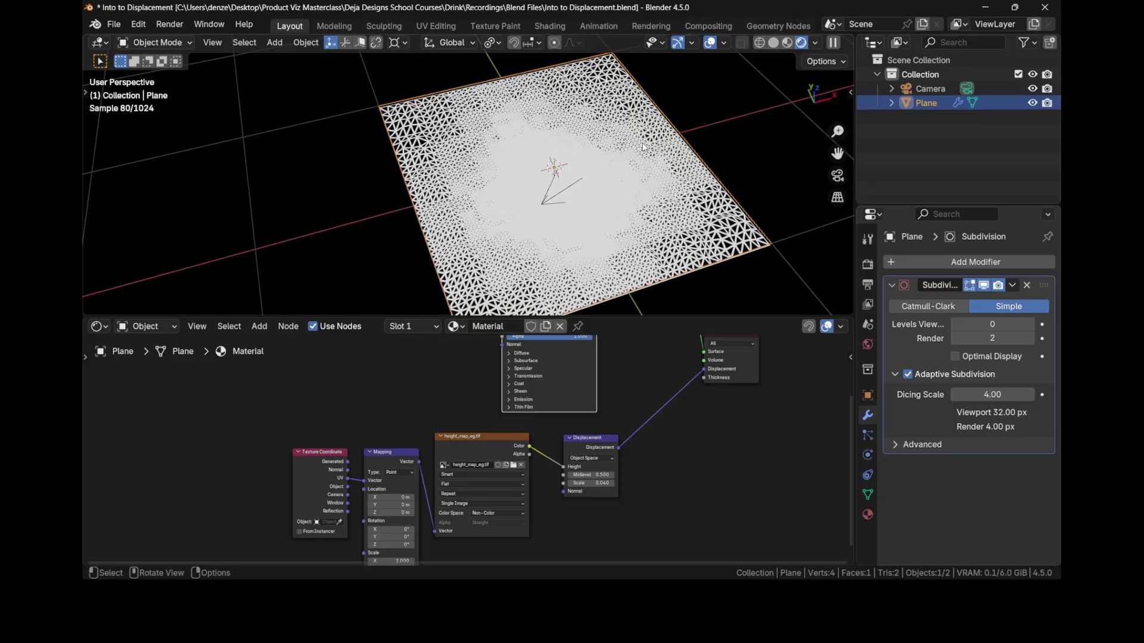
{"action": "middle_click_drag", "start_coordinate": [608, 152], "coordinate": [597, 222]}
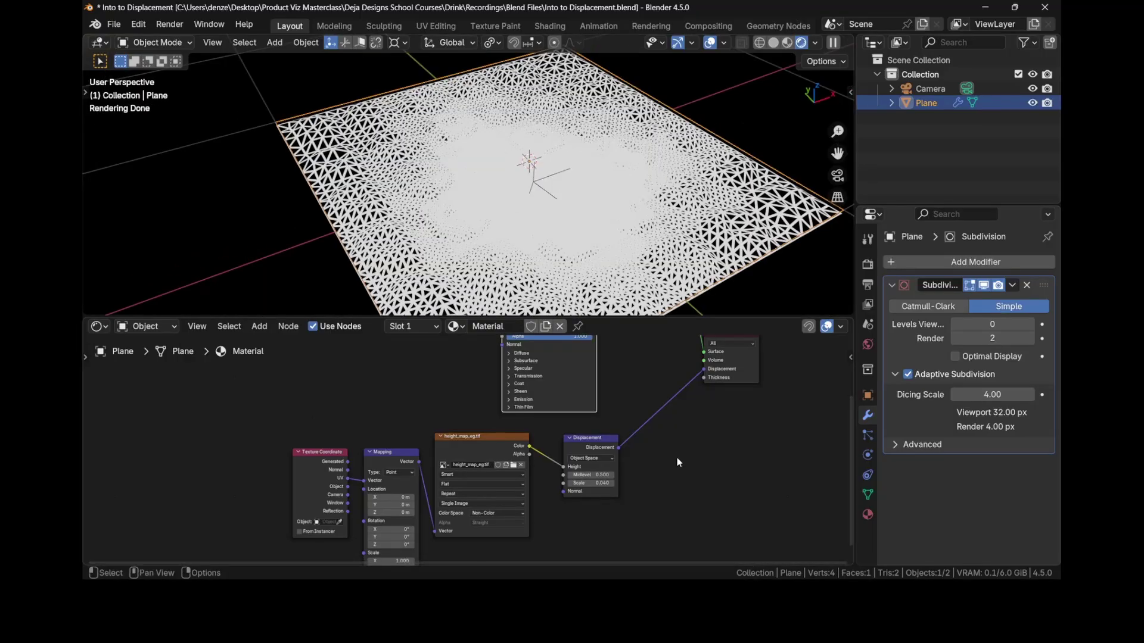
Step: Cut the Wireframe link and reconnect the Principled BSDF output to the Material Output's Surface input
{"action": "scroll", "coordinate": [678, 462], "scroll_direction": "down", "scroll_amount": 2}
{"action": "middle_click_drag", "start_coordinate": [663, 322], "coordinate": [691, 398]}
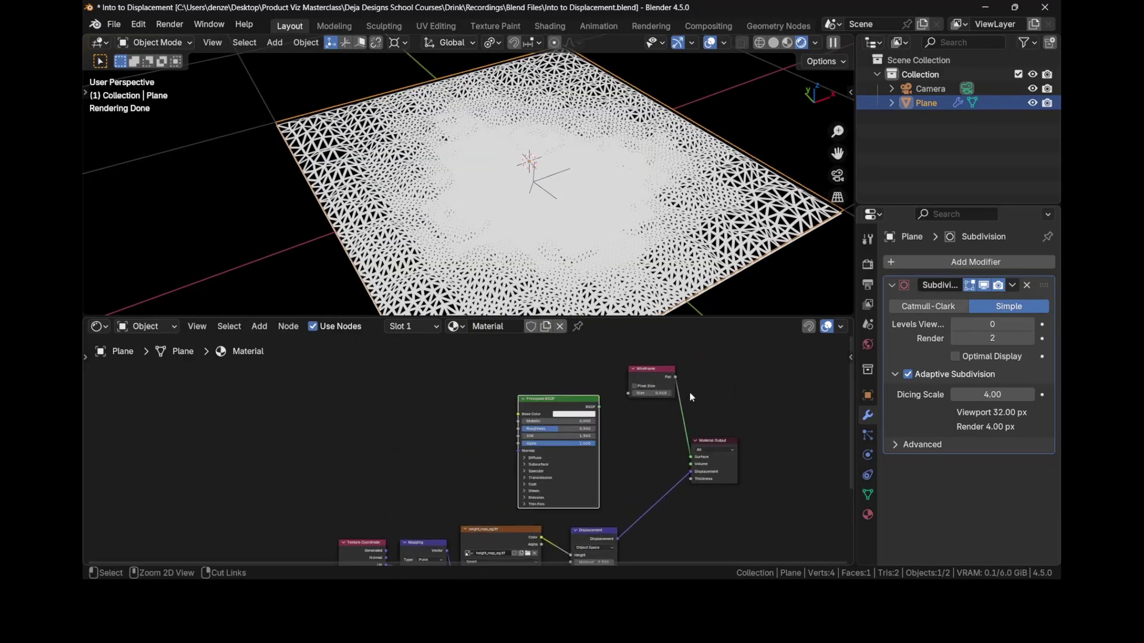
{"action": "right_click_drag", "start_coordinate": [665, 441], "coordinate": [665, 442], "text": "ctrl"}
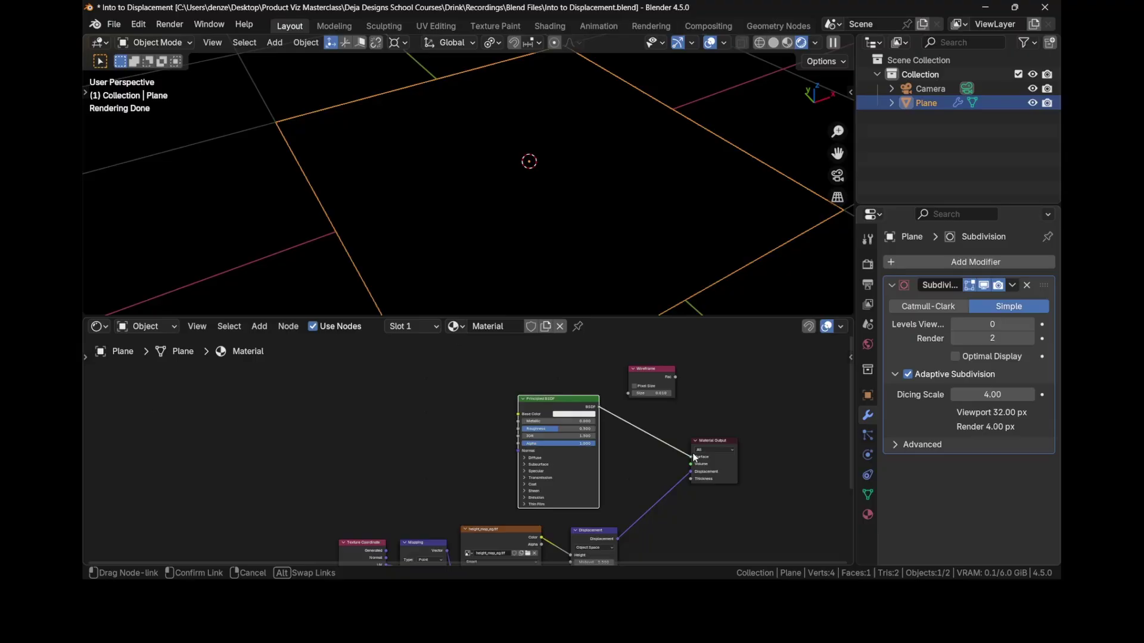
{"action": "left_click_drag", "start_coordinate": [694, 457], "coordinate": [691, 457]}
{"action": "middle_click_drag", "start_coordinate": [587, 238], "coordinate": [591, 202]}
Step: Lock the camera to the view, pull it back to frame more of the displaced rings, and unlock it
{"action": "key", "text": "KP_0"}
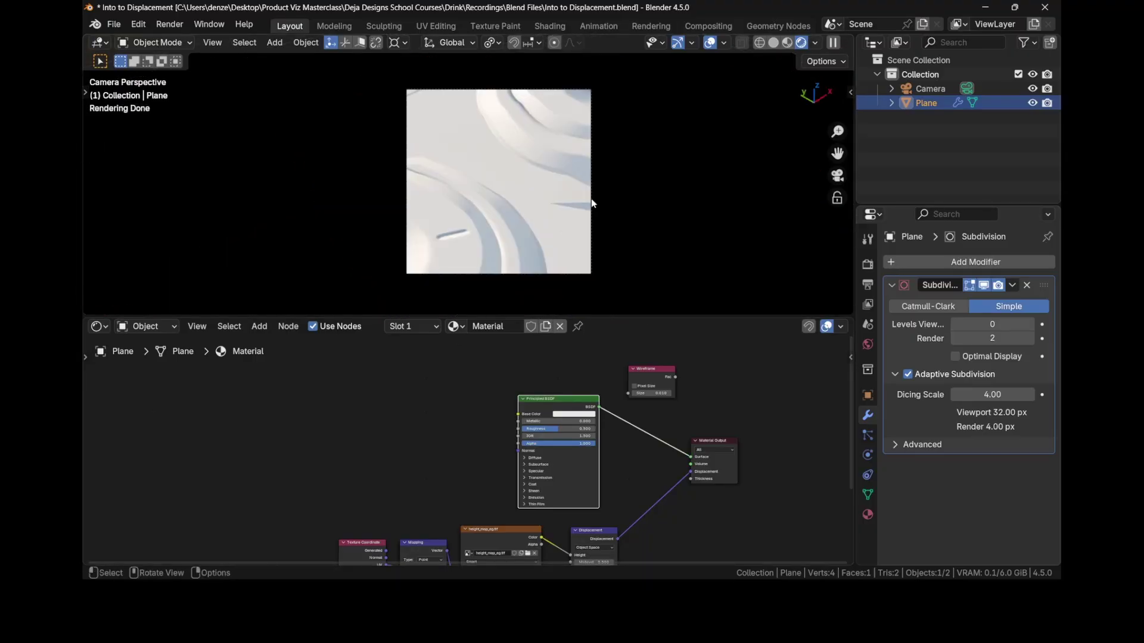
{"action": "key", "text": "q"}
{"action": "left_click", "coordinate": [502, 209]}
{"action": "scroll", "coordinate": [524, 192], "scroll_direction": "down", "scroll_amount": 3}
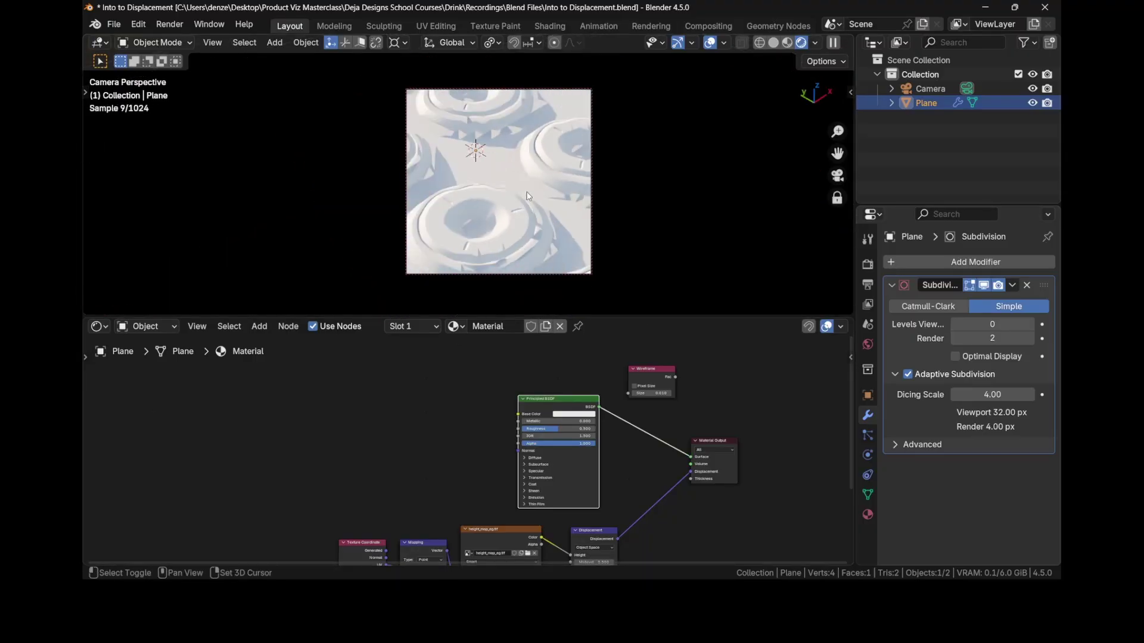
{"action": "scroll", "coordinate": [524, 194], "scroll_direction": "up", "scroll_amount": 2}
{"action": "scroll", "coordinate": [660, 203], "scroll_direction": "down", "scroll_amount": 1}
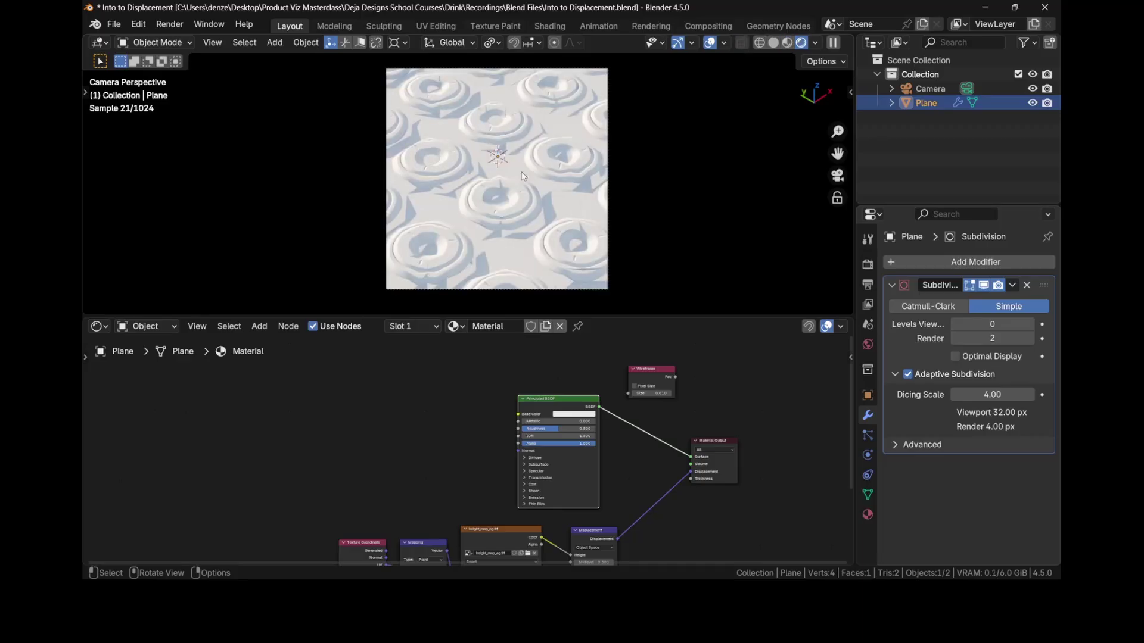
{"action": "scroll", "coordinate": [523, 176], "scroll_direction": "up", "scroll_amount": 2}
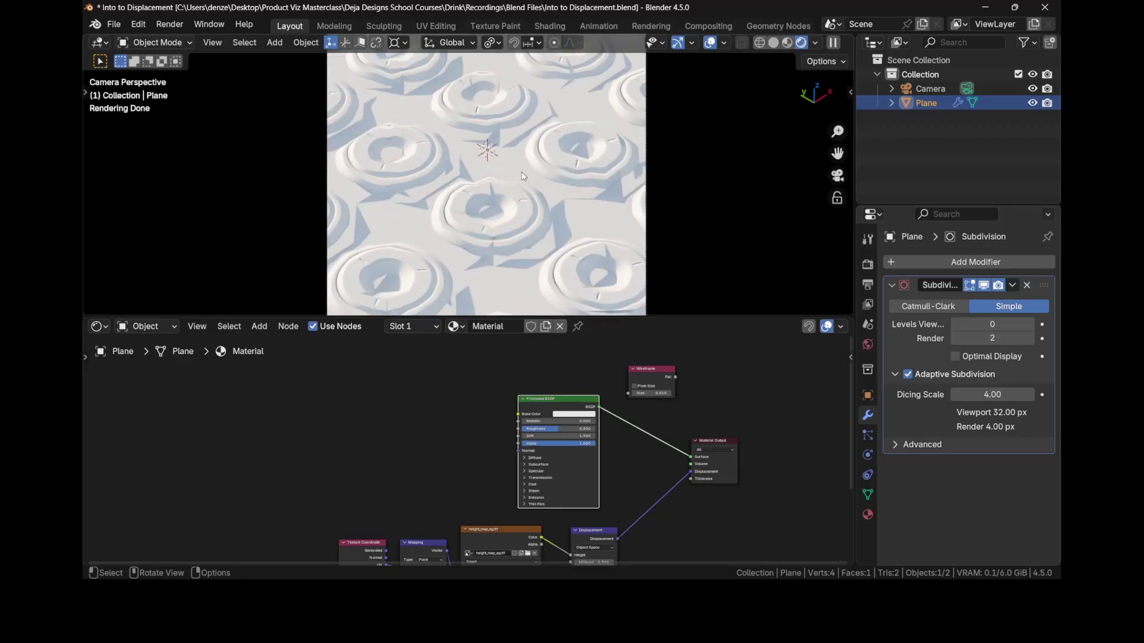
Step: Render the reframed camera view, inspect the ring edges up close and close the render window
{"action": "key", "text": "F12"}
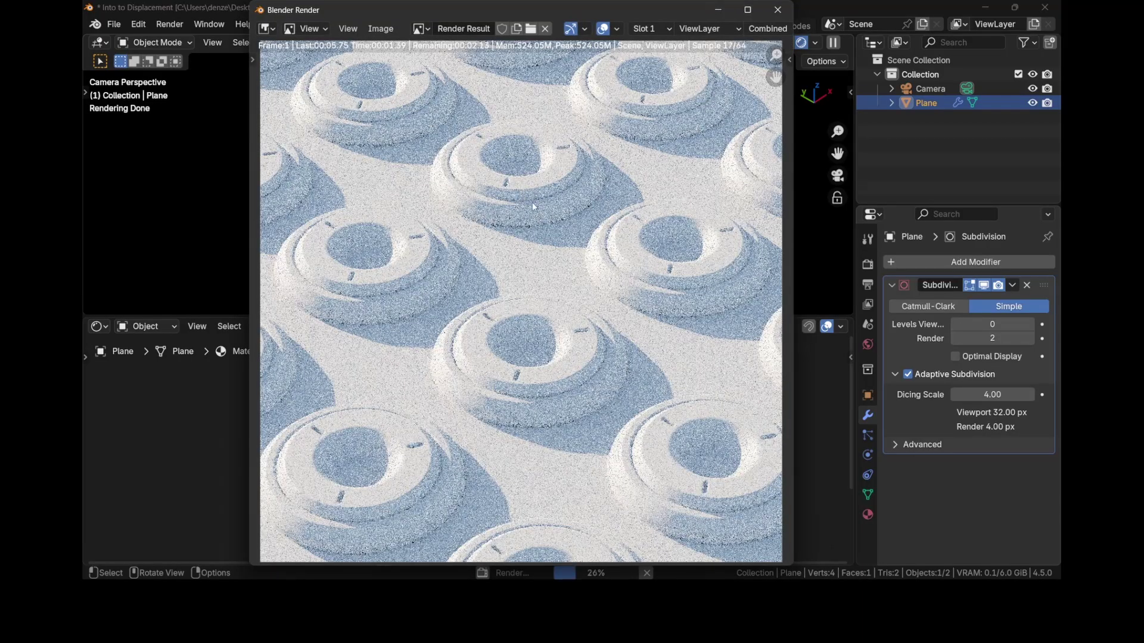
{"action": "scroll", "coordinate": [531, 202], "scroll_direction": "down", "scroll_amount": 2}
{"action": "scroll", "coordinate": [535, 209], "scroll_direction": "up", "scroll_amount": 1}
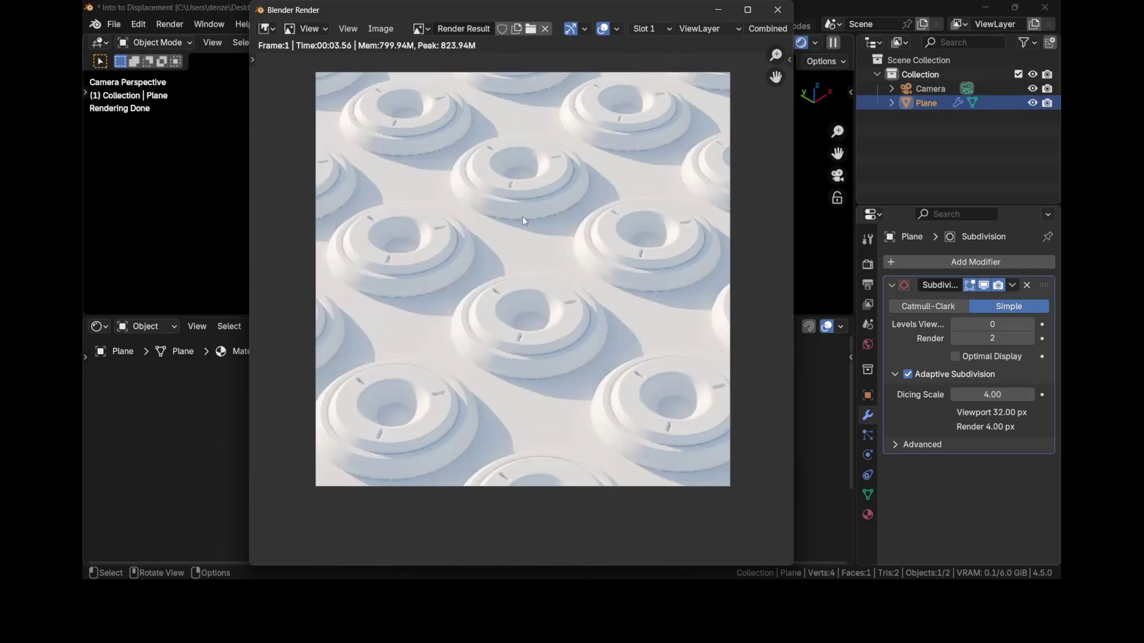
{"action": "scroll", "coordinate": [524, 222], "scroll_direction": "up", "scroll_amount": 4}
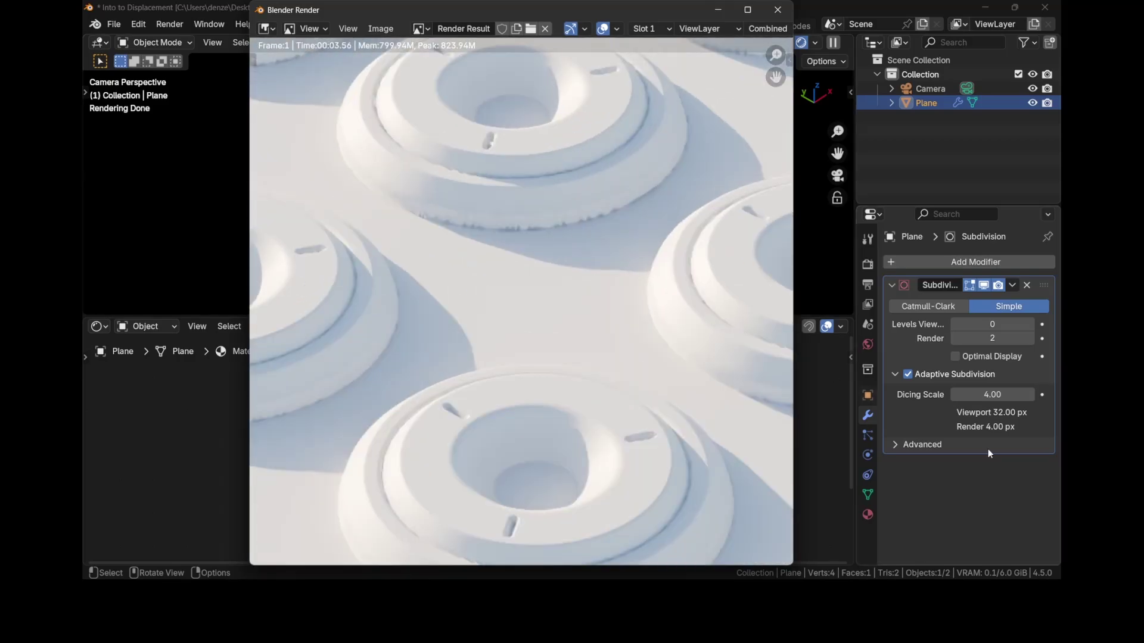
{"action": "left_click", "coordinate": [778, 10]}
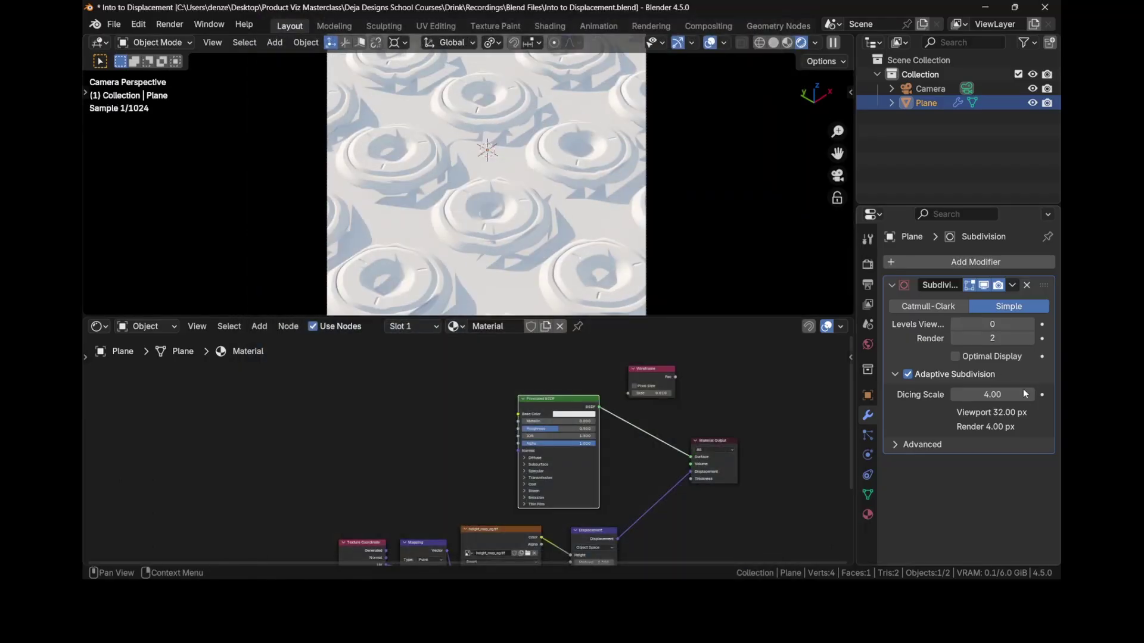
Step: Set the Subdivision modifier's adaptive dicing scale to 2.00
{"action": "left_click", "coordinate": [992, 395]}
{"action": "type", "text": "2"}
{"action": "key", "text": "Return"}
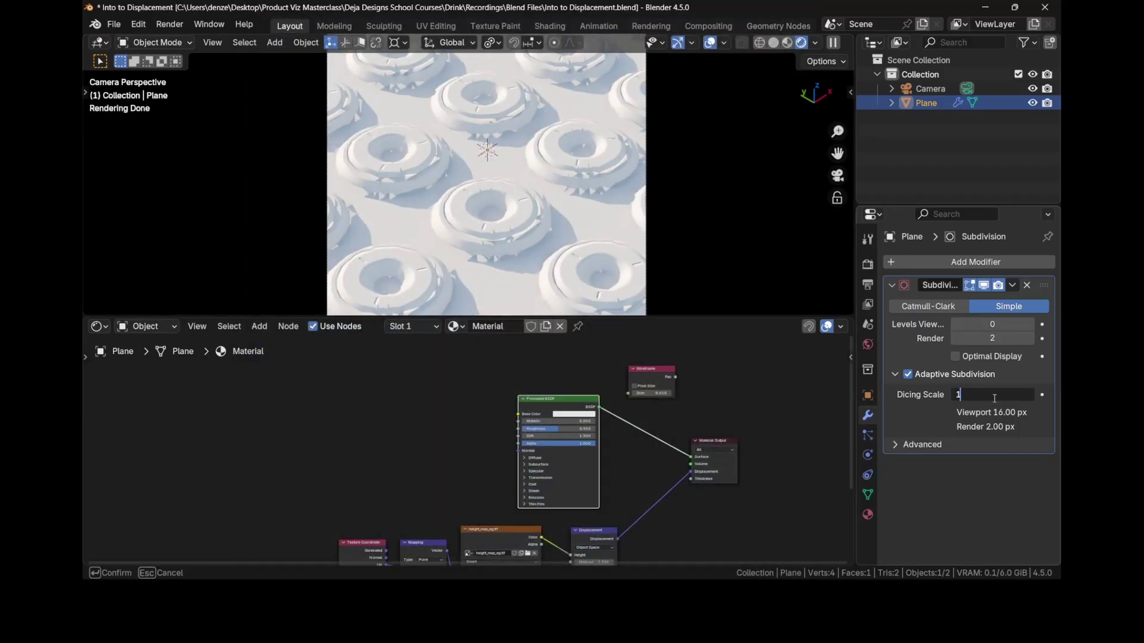
Step: Set the Subdivision modifier's adaptive dicing scale to 1.00 and save the file
{"action": "key", "text": "Return"}
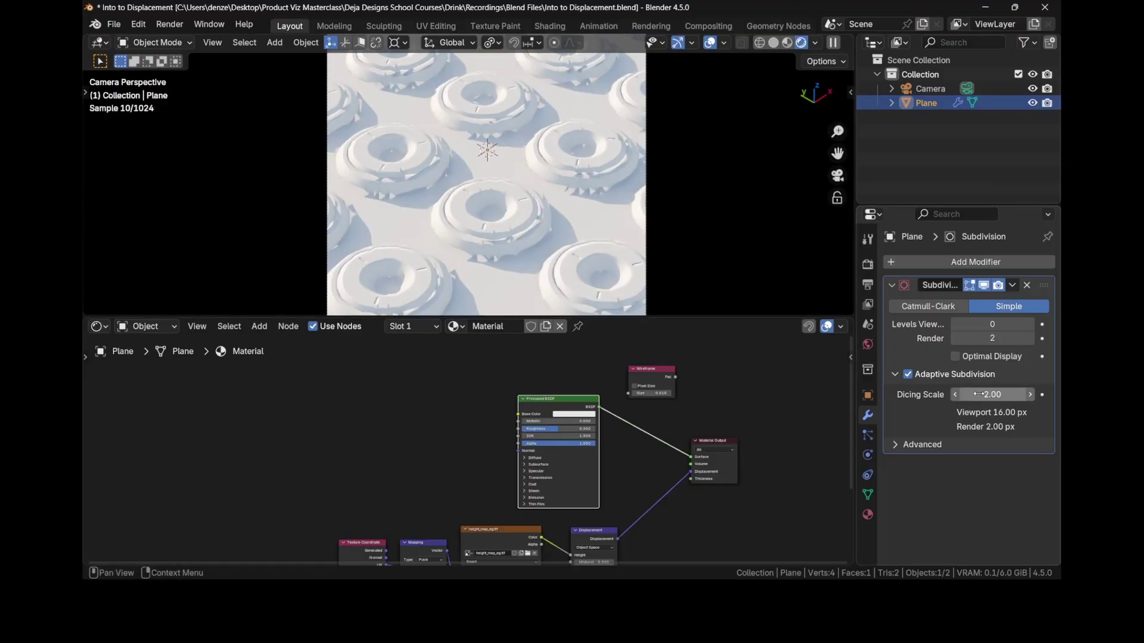
{"action": "key", "text": "Return"}
{"action": "key", "text": "ctrl+s"}
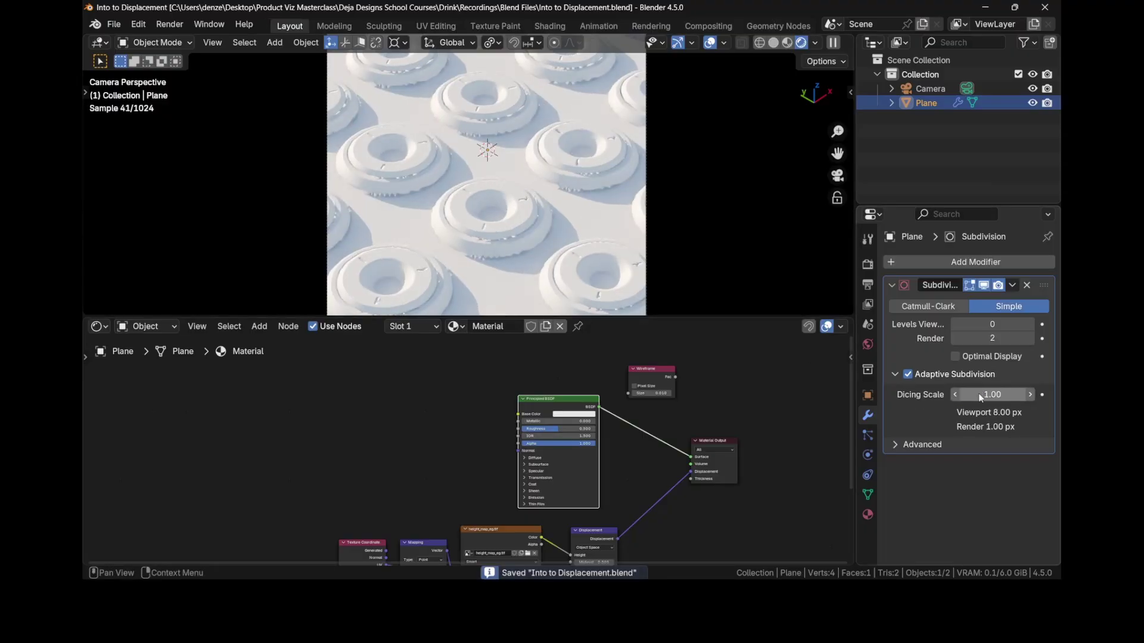
Step: Render the camera view at the finer dicing scale and inspect the displaced rings
{"action": "scroll", "coordinate": [601, 197], "scroll_direction": "up", "scroll_amount": 1}
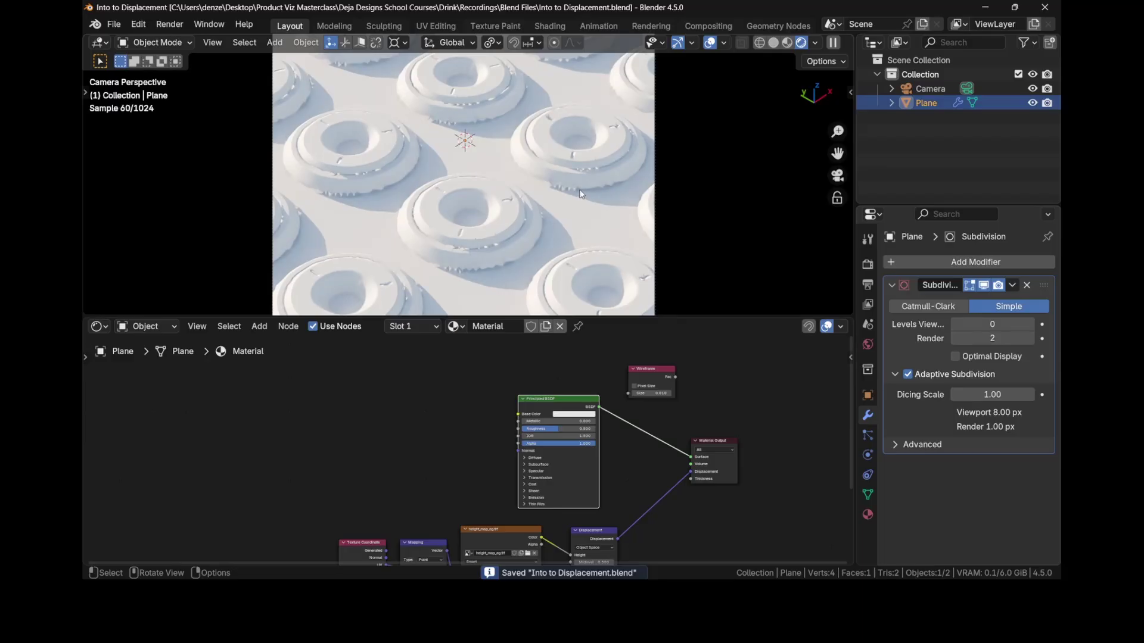
{"action": "key", "text": "F12"}
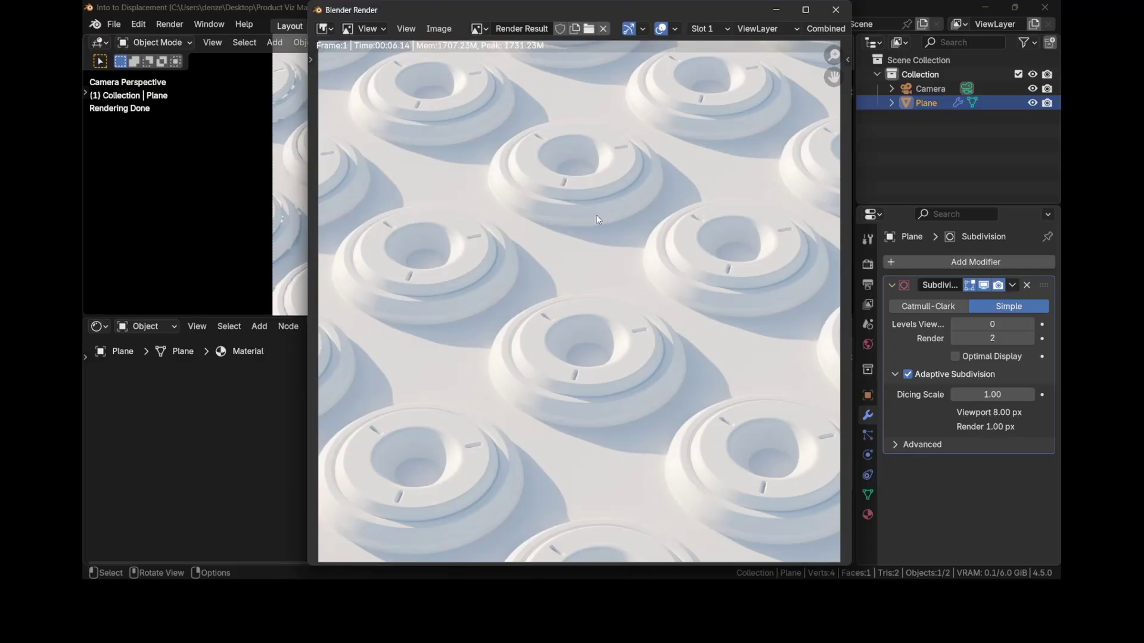
{"action": "scroll", "coordinate": [598, 219], "scroll_direction": "up", "scroll_amount": 1}
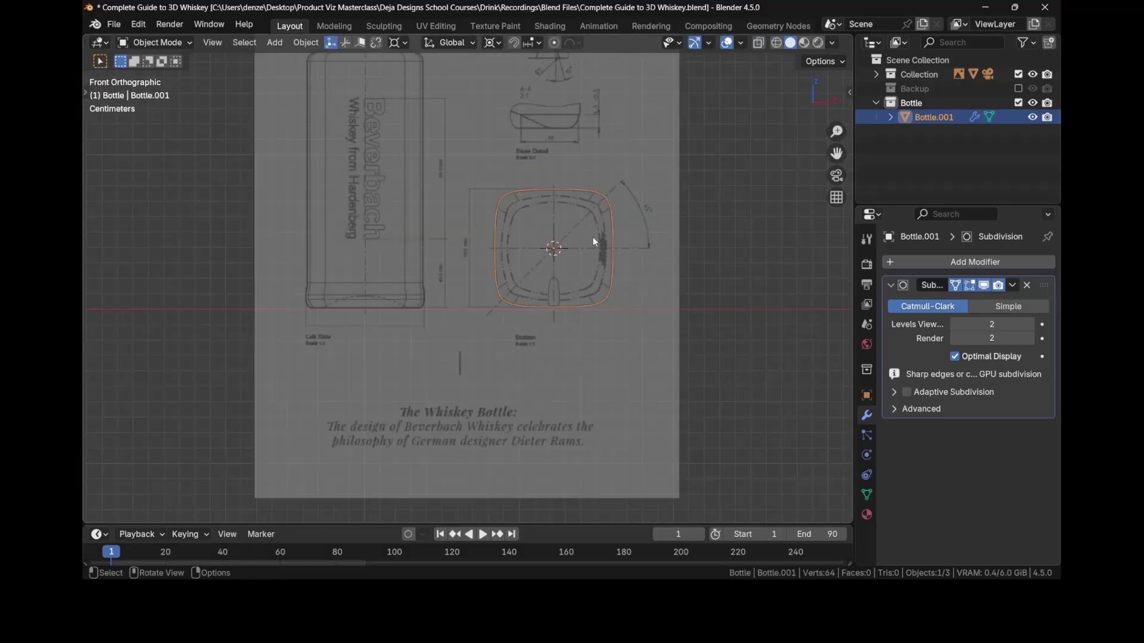
{"action": "key", "text": "n"}
{"action": "key", "text": "n"}
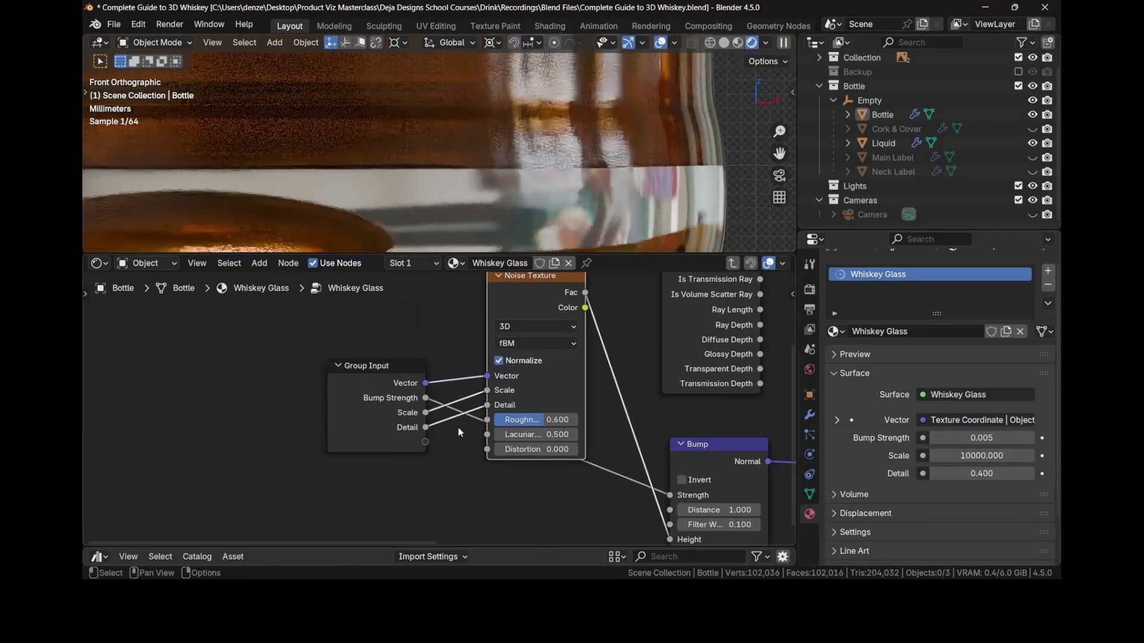
{"action": "left_click", "coordinate": [506, 369]}
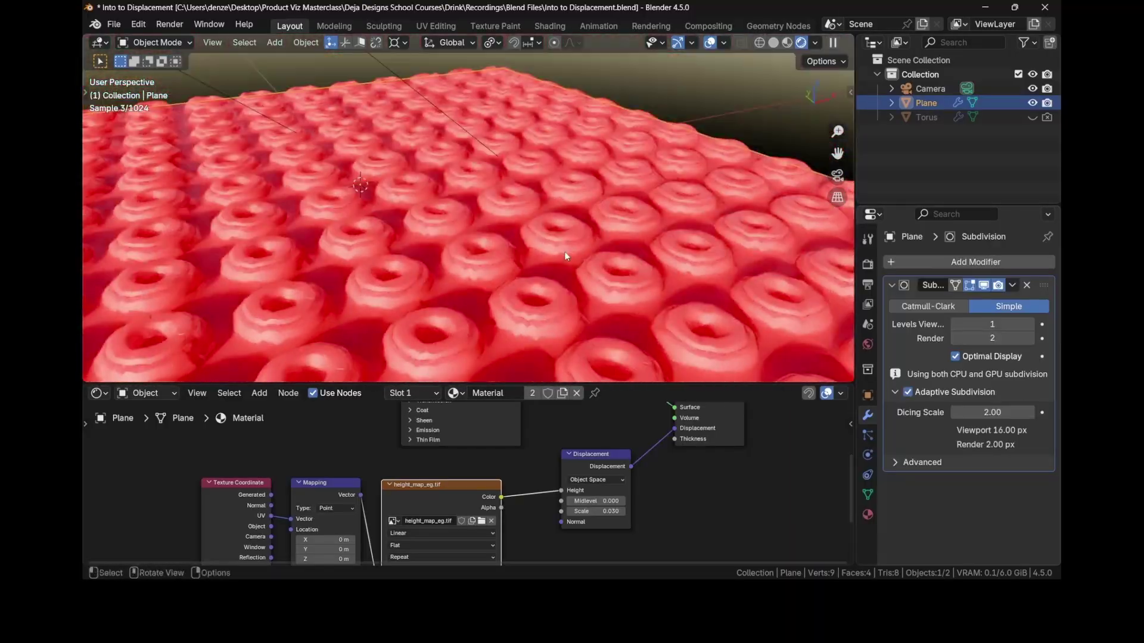
{"action": "key", "text": "KP_0"}
{"action": "key", "text": "F12"}
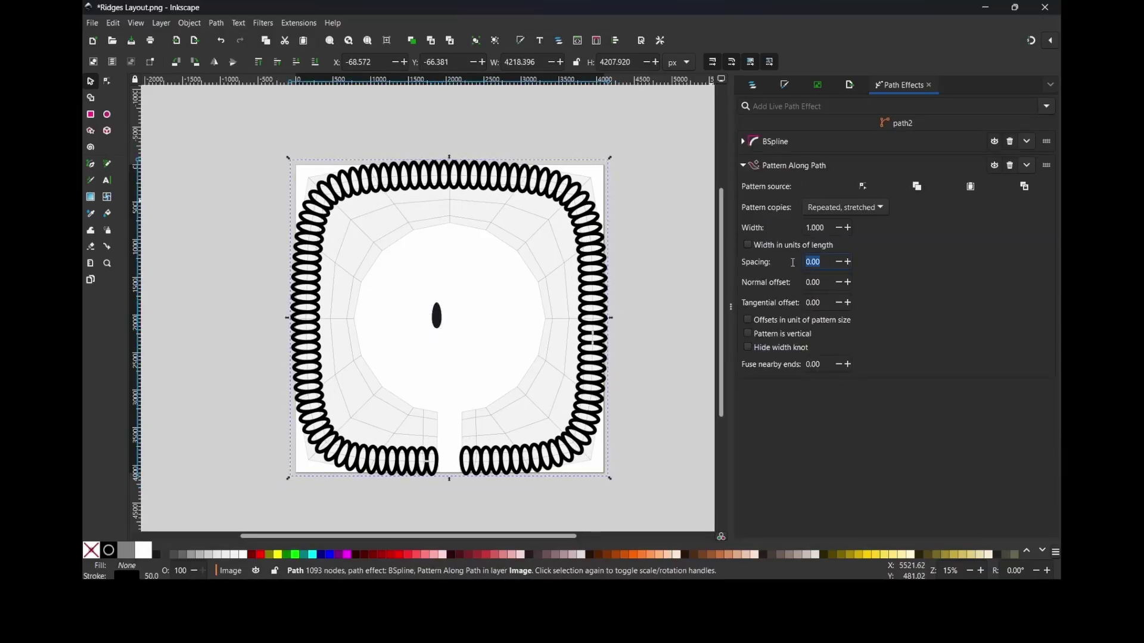
Step: In Inkscape, set the Pattern Along Path spacing of the oval ridges to 60
{"action": "type", "text": "60"}
{"action": "key", "text": "Return"}
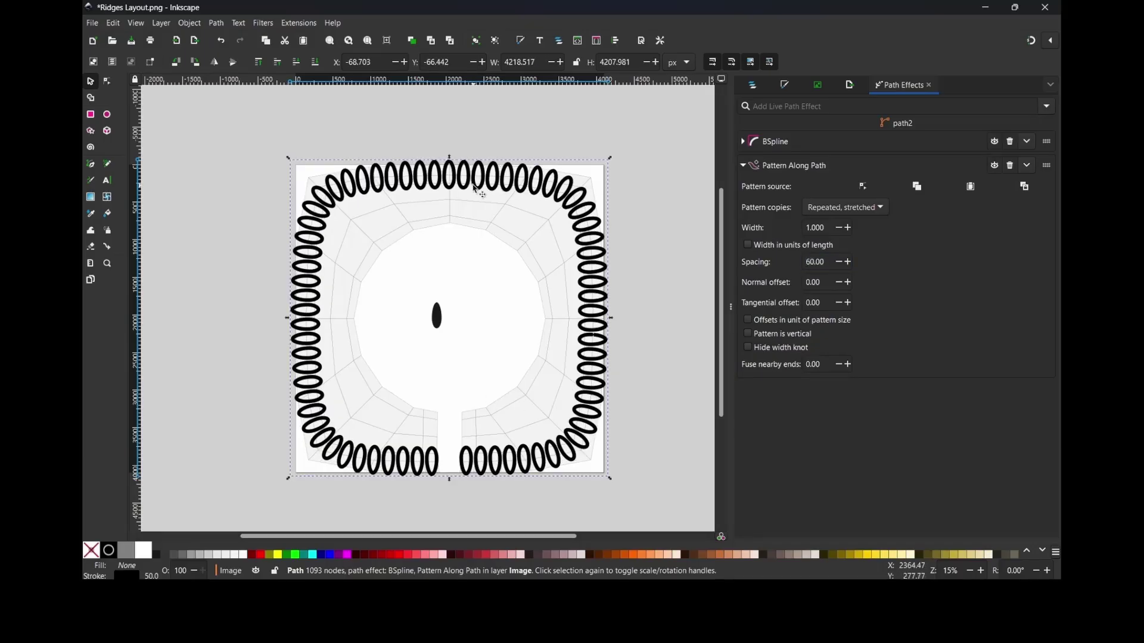
Step: Remove the stroke paint from the ridge pattern path and give it a flat colour fill
{"action": "left_click", "coordinate": [784, 84]}
{"action": "left_click", "coordinate": [798, 103]}
{"action": "left_click", "coordinate": [744, 118]}
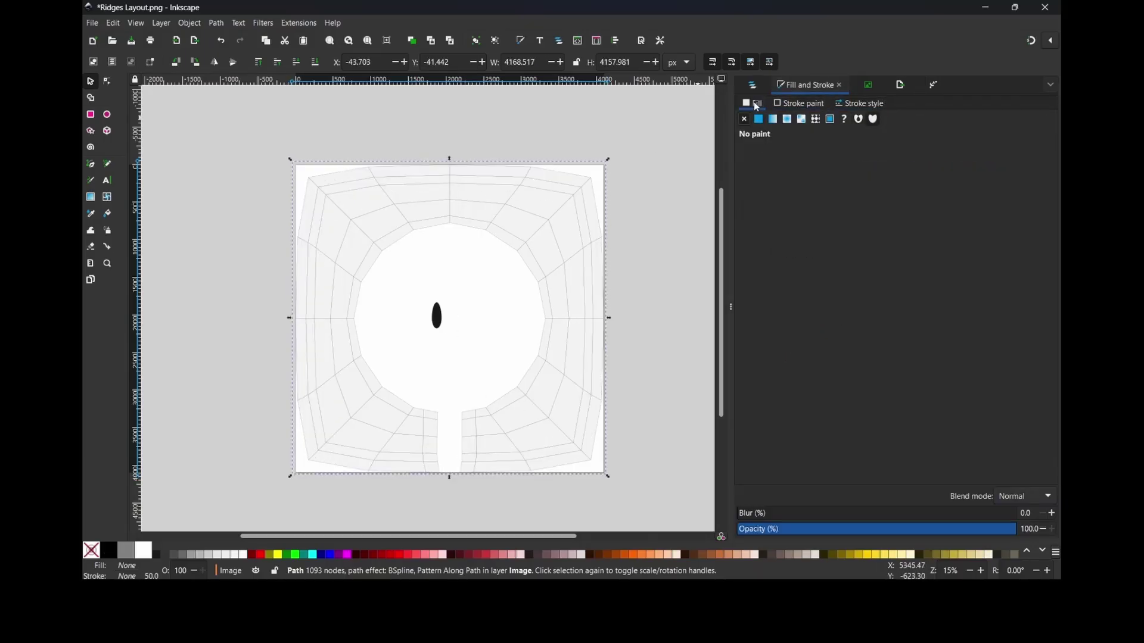
{"action": "left_click", "coordinate": [754, 103]}
{"action": "left_click", "coordinate": [758, 118]}
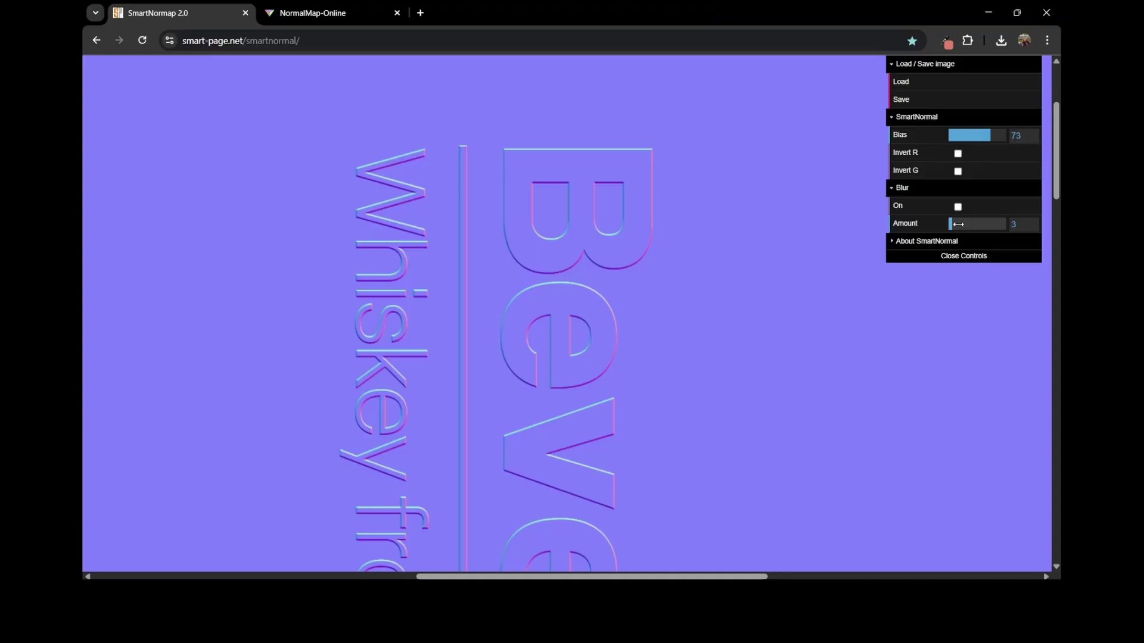
{"action": "left_click_drag", "start_coordinate": [958, 224], "coordinate": [952, 223]}
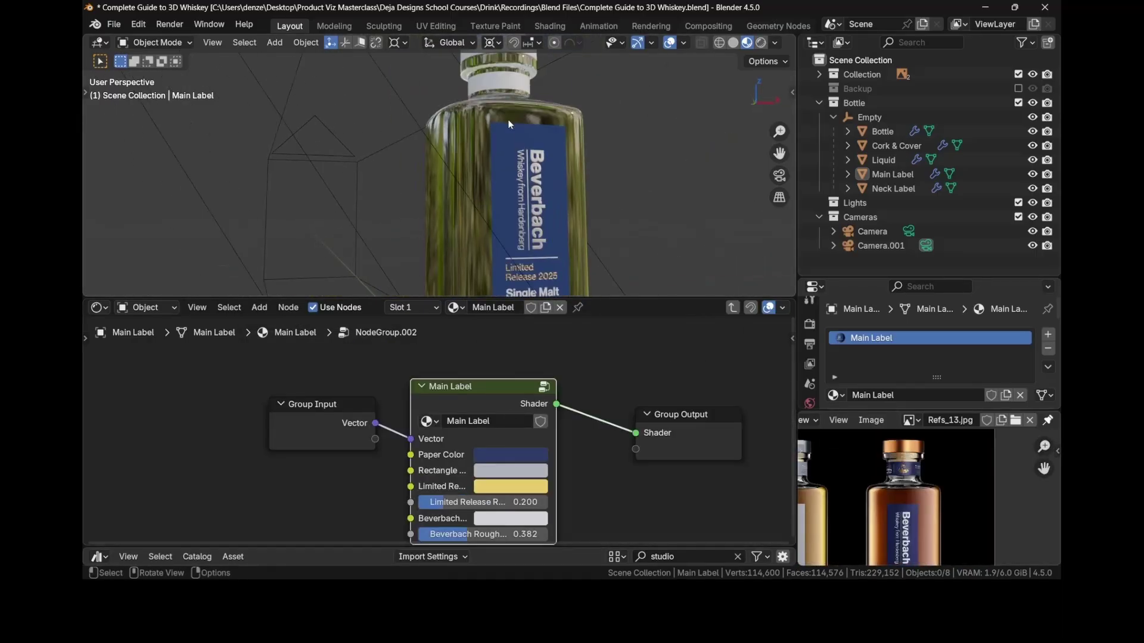
{"action": "middle_click_drag", "start_coordinate": [500, 149], "coordinate": [510, 138]}
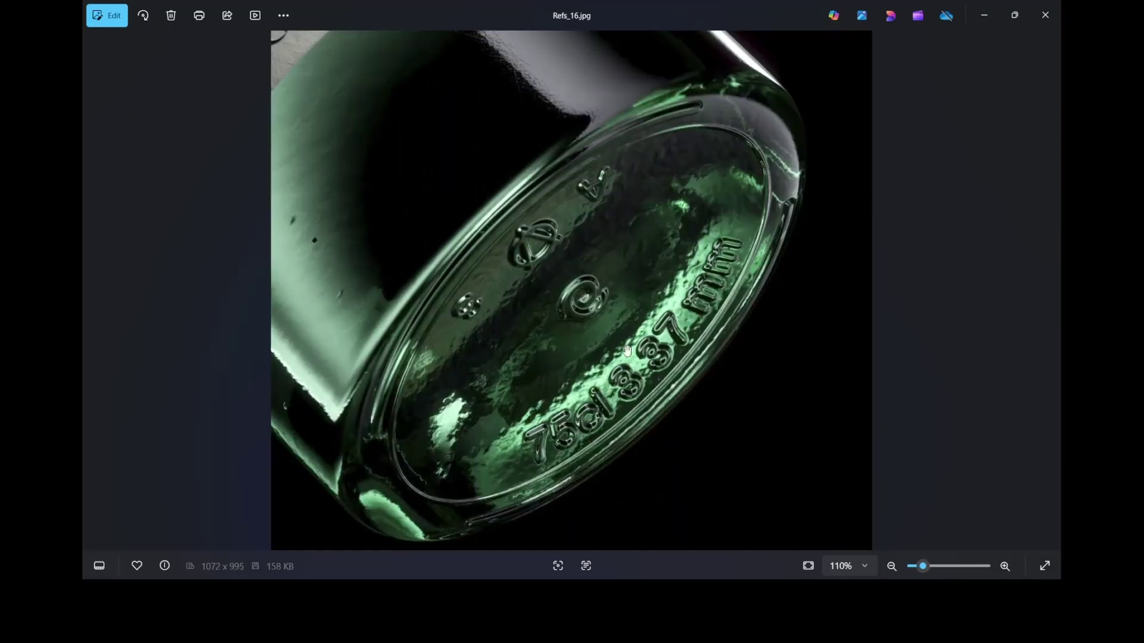
Step: Enable depth of field for the RS Label Detail.001 camera
{"action": "scroll", "coordinate": [628, 350], "scroll_direction": "down", "scroll_amount": 1}
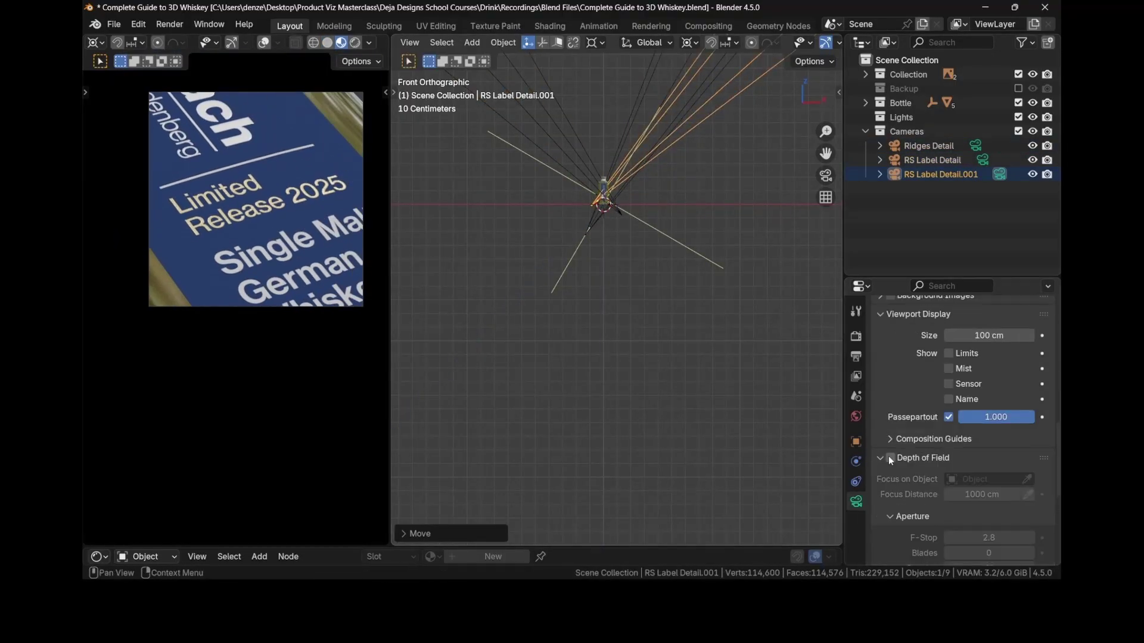
{"action": "left_click", "coordinate": [888, 456]}
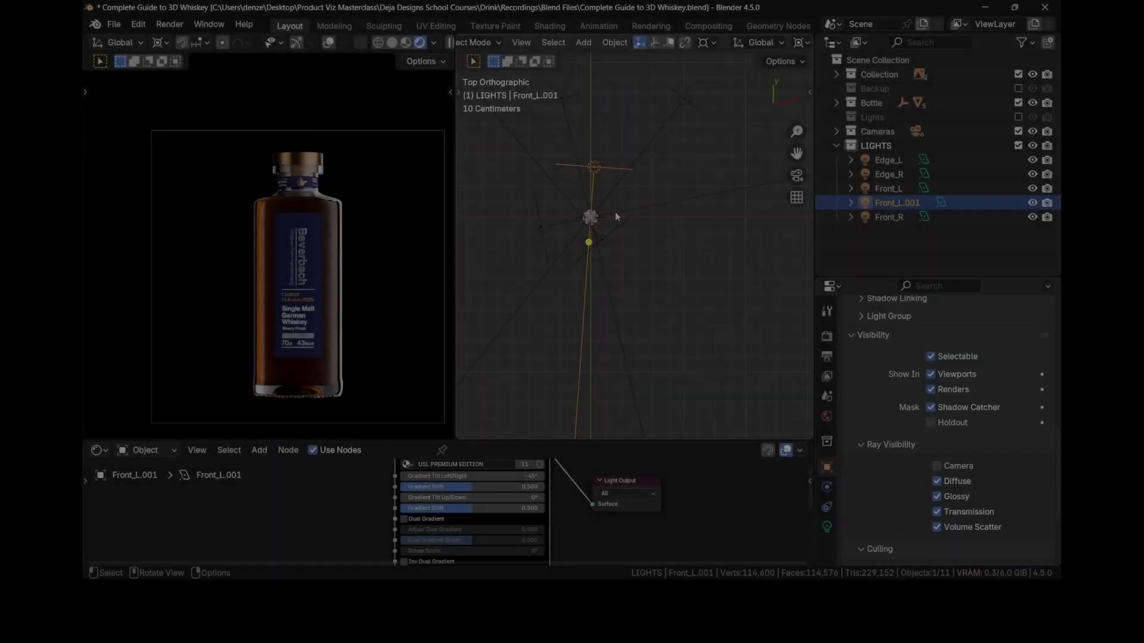
Step: Rename the Front_L.001 light behind the bottle as Back_L
{"action": "key", "text": "F2"}
{"action": "type", "text": "Back_L"}
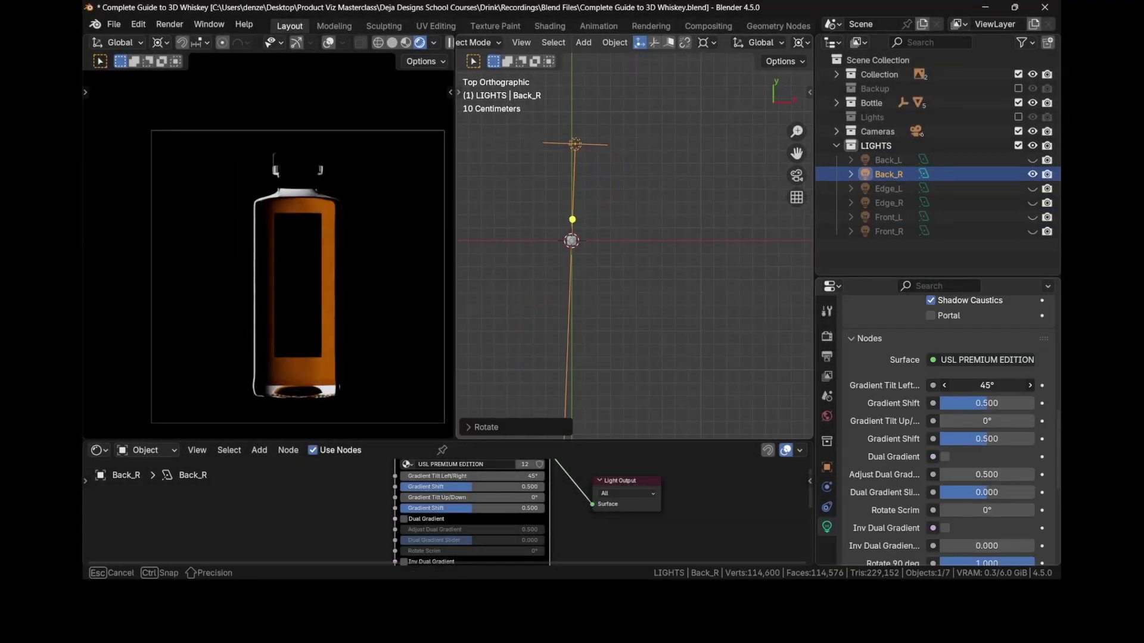
Step: Show only the Back_L light in place of Back_R and rotate it in the top view
{"action": "scroll", "coordinate": [975, 455], "scroll_direction": "up", "scroll_amount": 8}
{"action": "left_click", "coordinate": [1013, 174]}
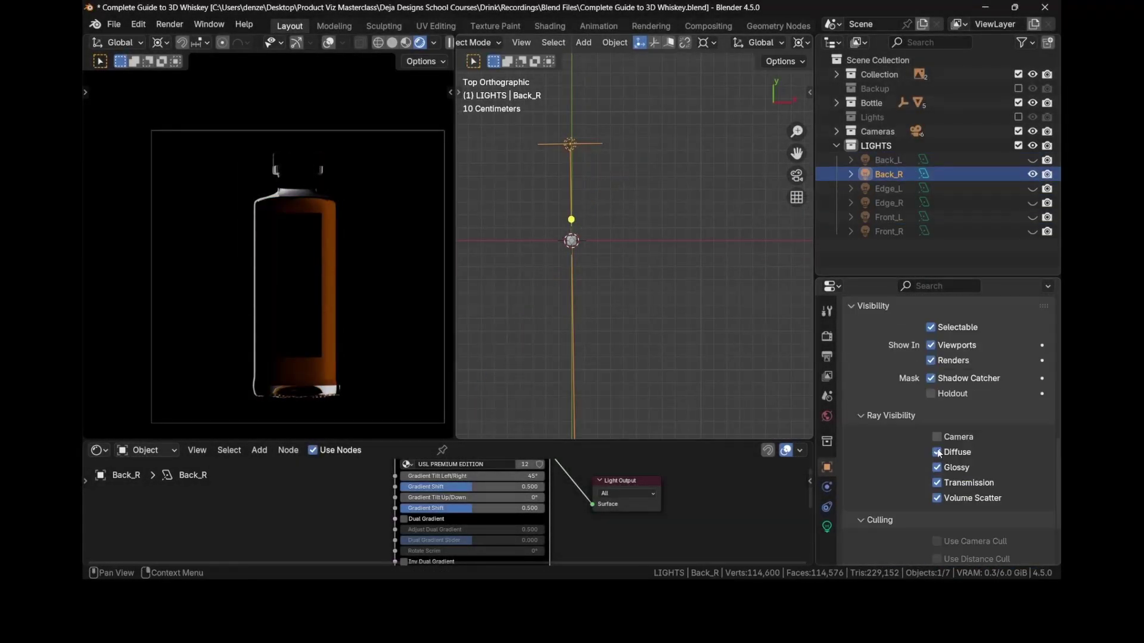
{"action": "left_click", "coordinate": [1033, 160]}
{"action": "left_click", "coordinate": [888, 159]}
{"action": "left_click", "coordinate": [1032, 174]}
{"action": "key", "text": "r"}
{"action": "left_click", "coordinate": [574, 172]}
Step: Turn the hidden lights back on and set the Back_R light's power to 0.820
{"action": "left_click_drag", "start_coordinate": [1032, 174], "coordinate": [1033, 231]}
{"action": "left_click", "coordinate": [923, 174]}
{"action": "left_click_drag", "start_coordinate": [981, 398], "coordinate": [638, 388]}
{"action": "left_click_drag", "start_coordinate": [1032, 159], "coordinate": [1032, 174]}
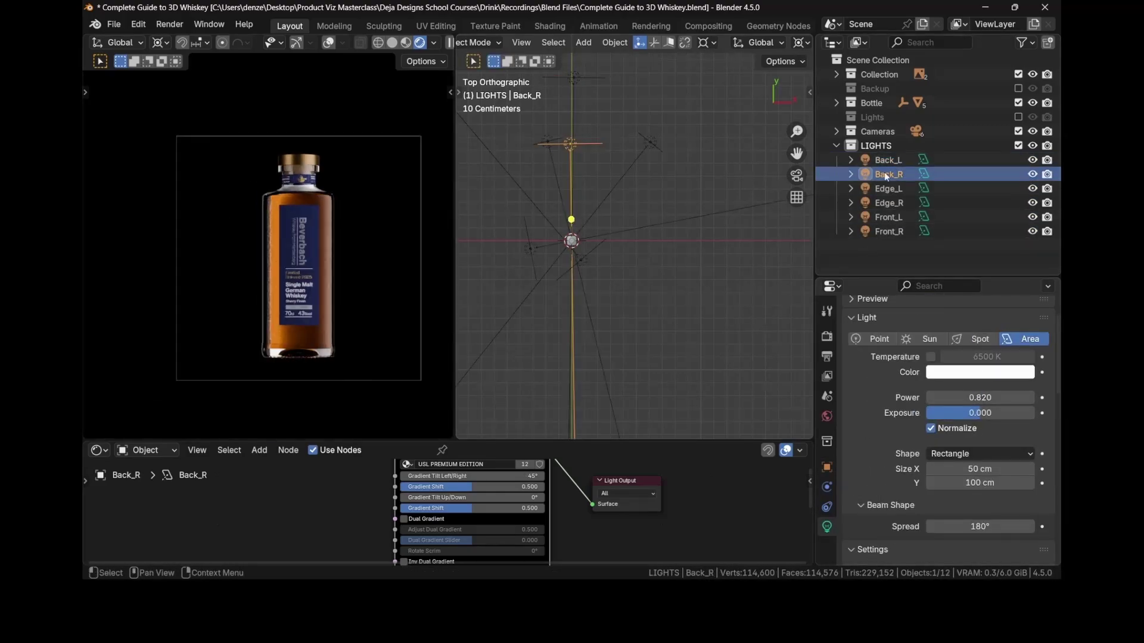
Step: Isolate the Front_R light, duplicate it in place, and name the copy Cover
{"action": "left_click_drag", "start_coordinate": [1033, 231], "coordinate": [1033, 217]}
{"action": "left_click", "coordinate": [889, 231]}
{"action": "key", "text": "shift+d"}
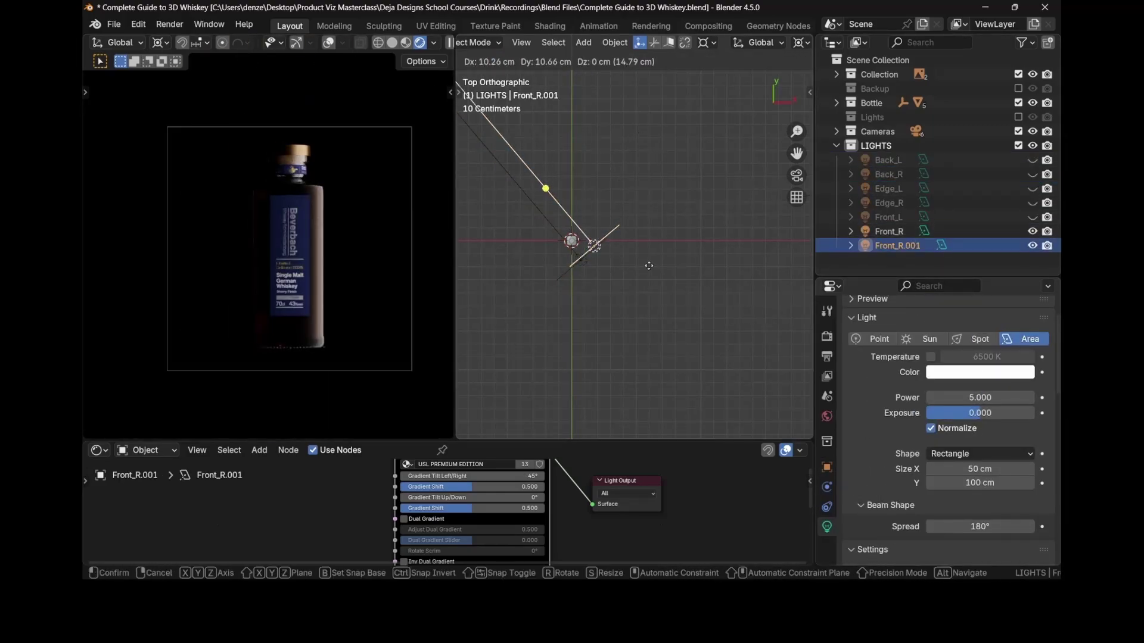
{"action": "key", "text": "Escape"}
{"action": "key", "text": "F2"}
{"action": "type", "text": "Cover"}
{"action": "key", "text": "Return"}
Step: Raise the Cover light along the Z axis above the bottle, using the front view
{"action": "key", "text": "KP_1"}
{"action": "key", "text": "g"}
{"action": "key", "text": "z"}
{"action": "left_click", "coordinate": [621, 246]}
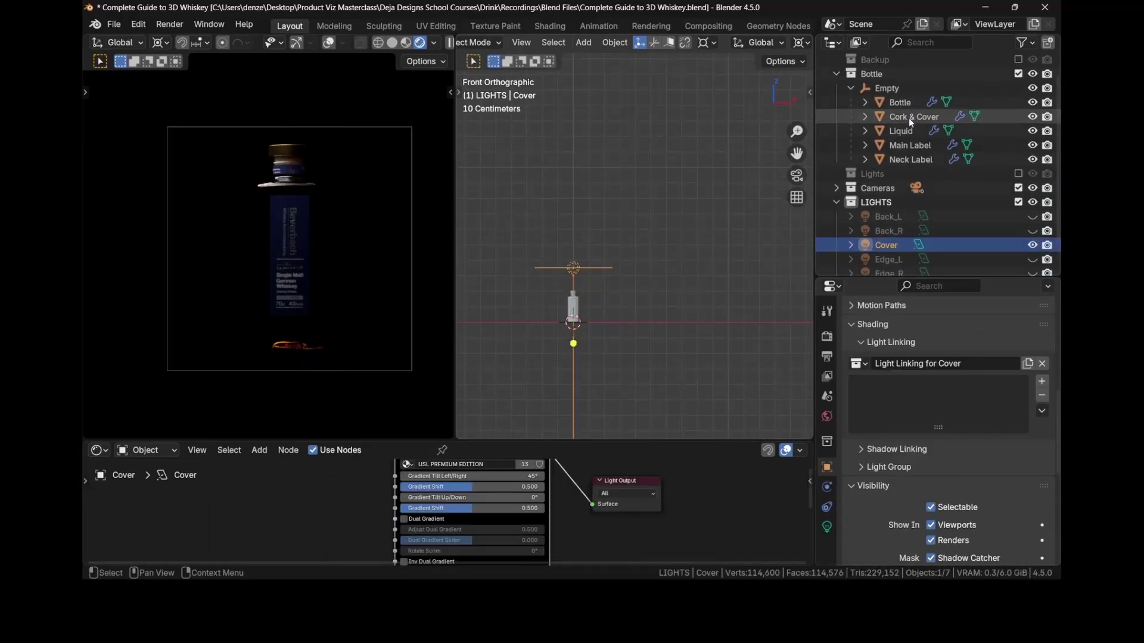
{"action": "key", "text": "KP_7"}
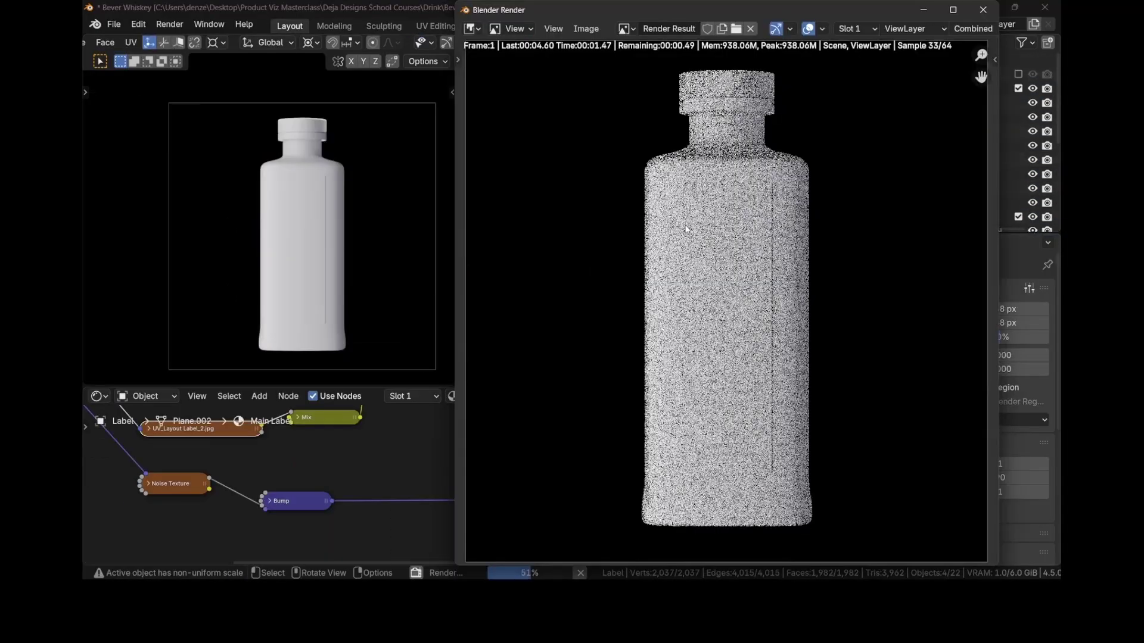